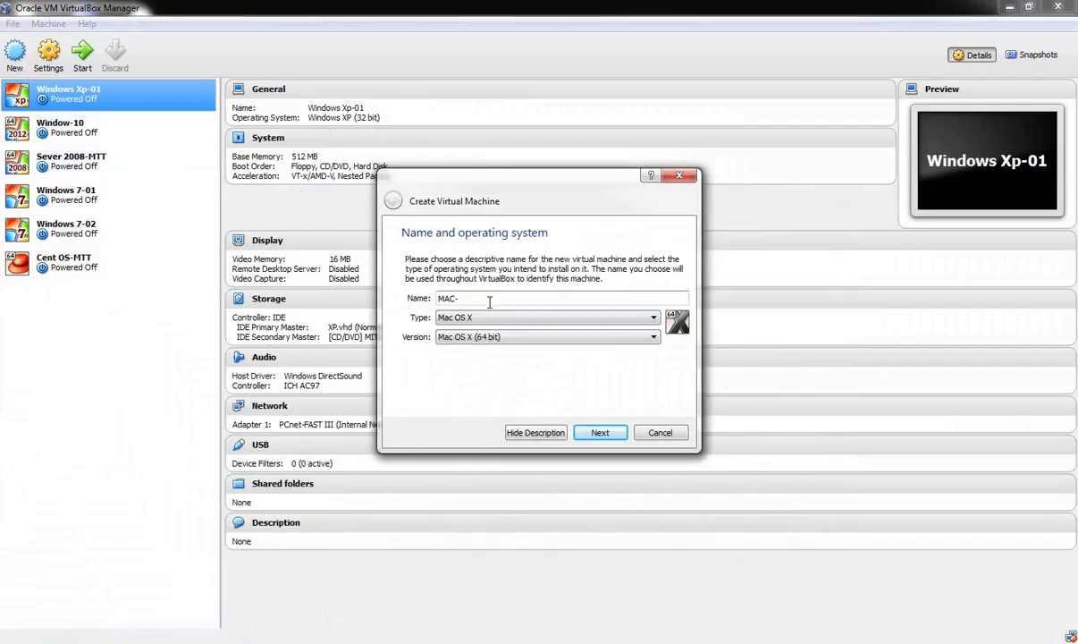
Step: Name the new virtual machine MAC-Snow_Leopard_10.6.1 and set its version to Mac OS X (32 bit)
type("Snow_Leopard_10.6.1")
left_click(588, 339)
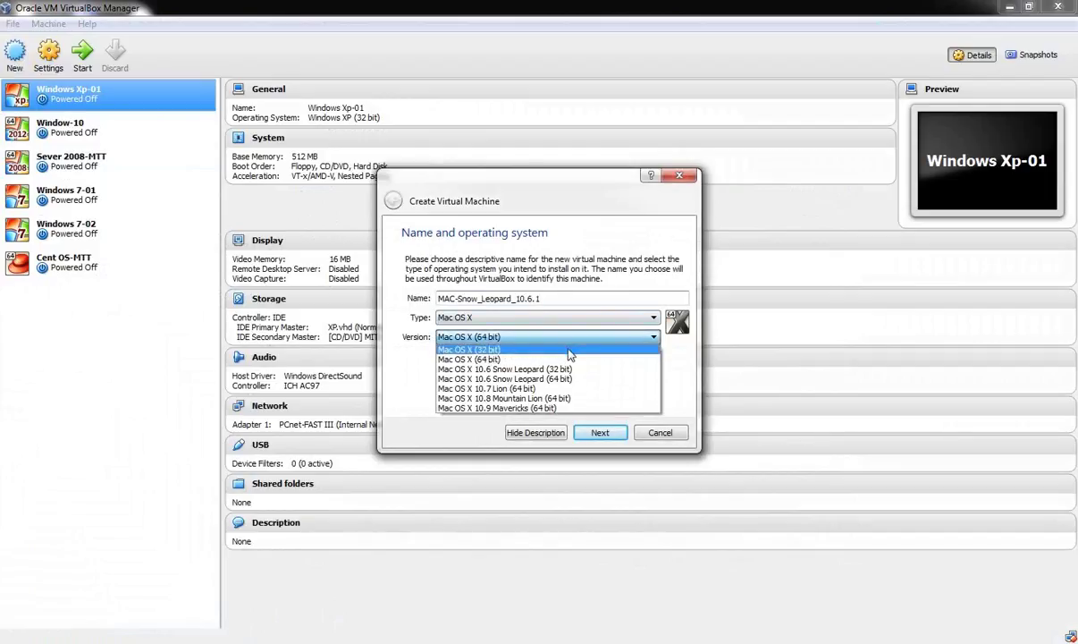
left_click(570, 349)
left_click(600, 432)
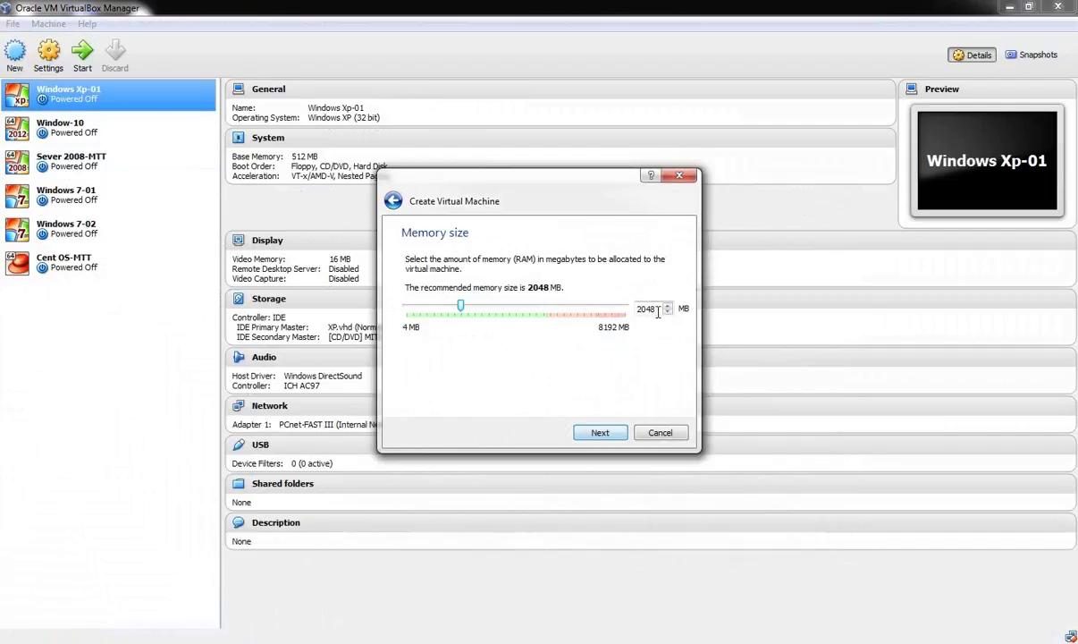
Step: Accept 2048 MB of memory, use the existing virtual hard drive file MaC OS.vhd, and create the machine
left_click(604, 435)
left_click(500, 381)
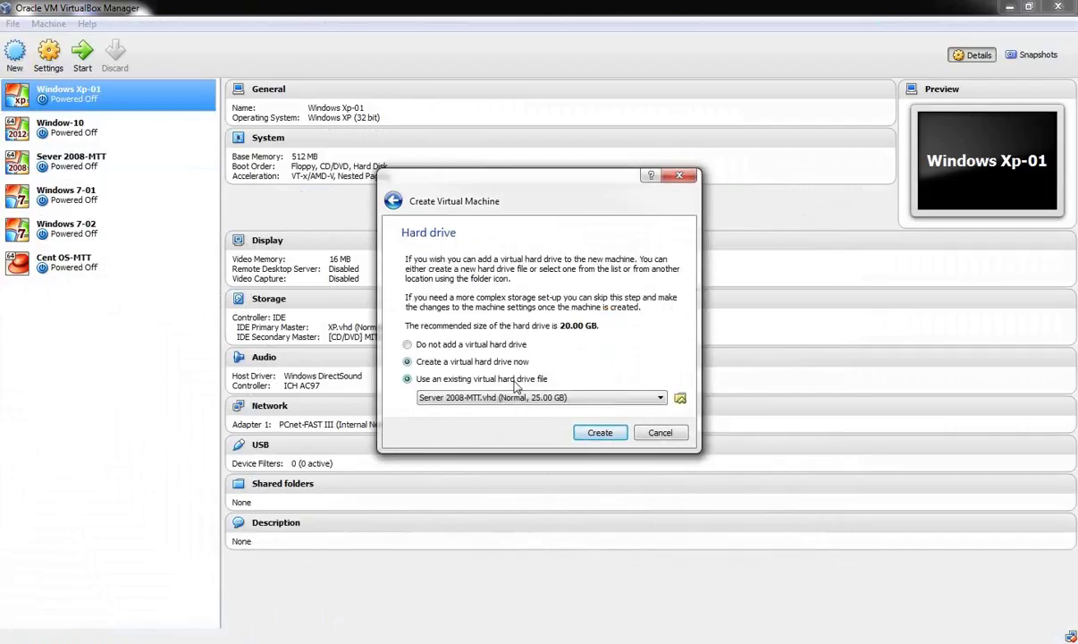
left_click(680, 399)
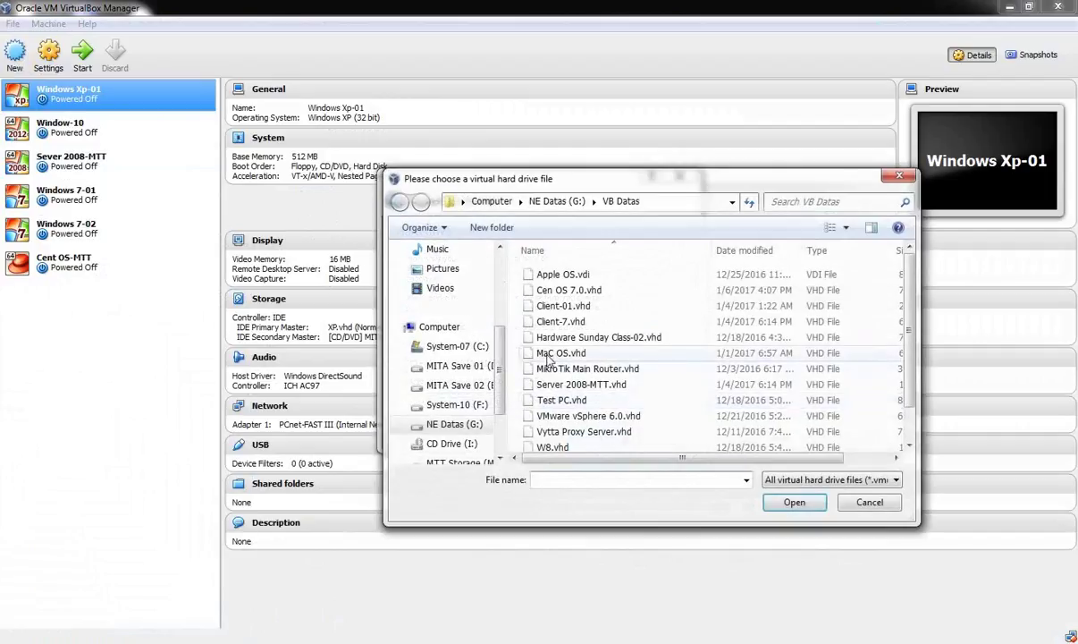
left_click(577, 400)
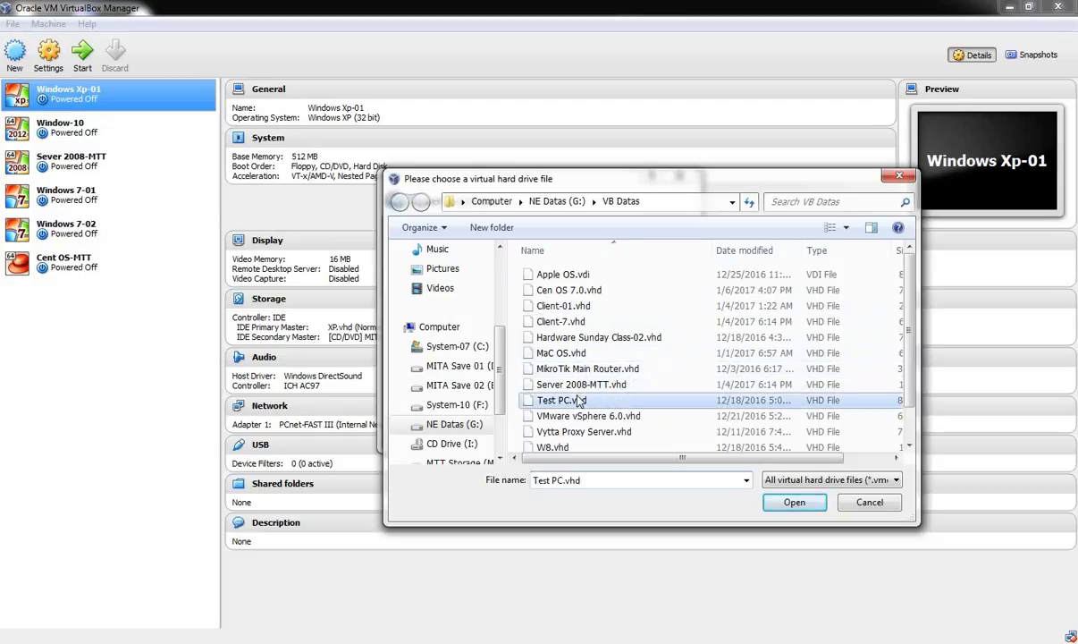
key("m")
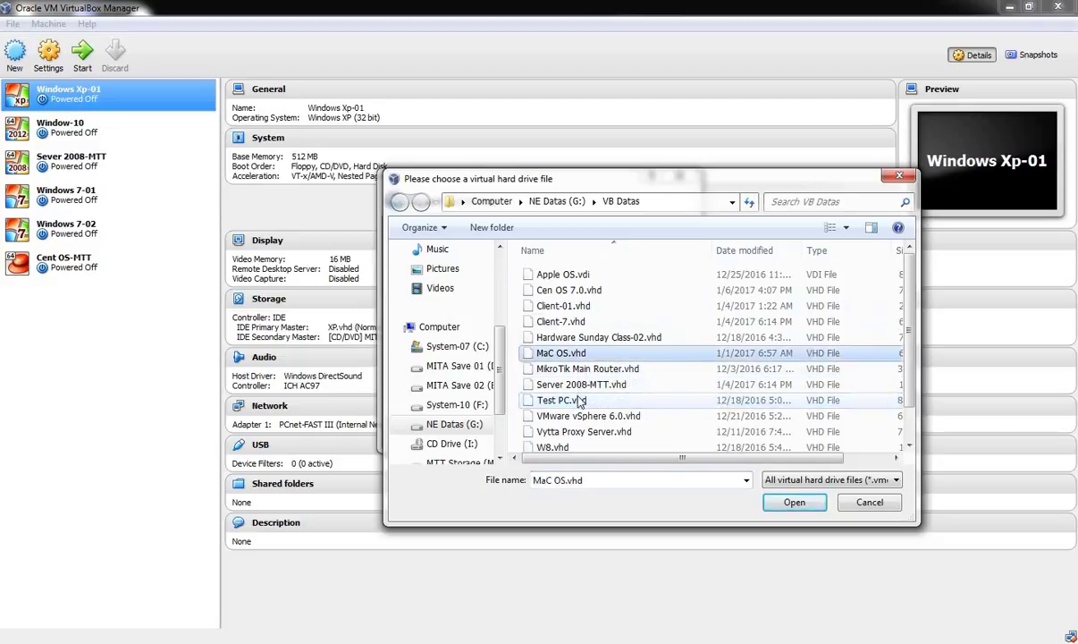
left_click(792, 502)
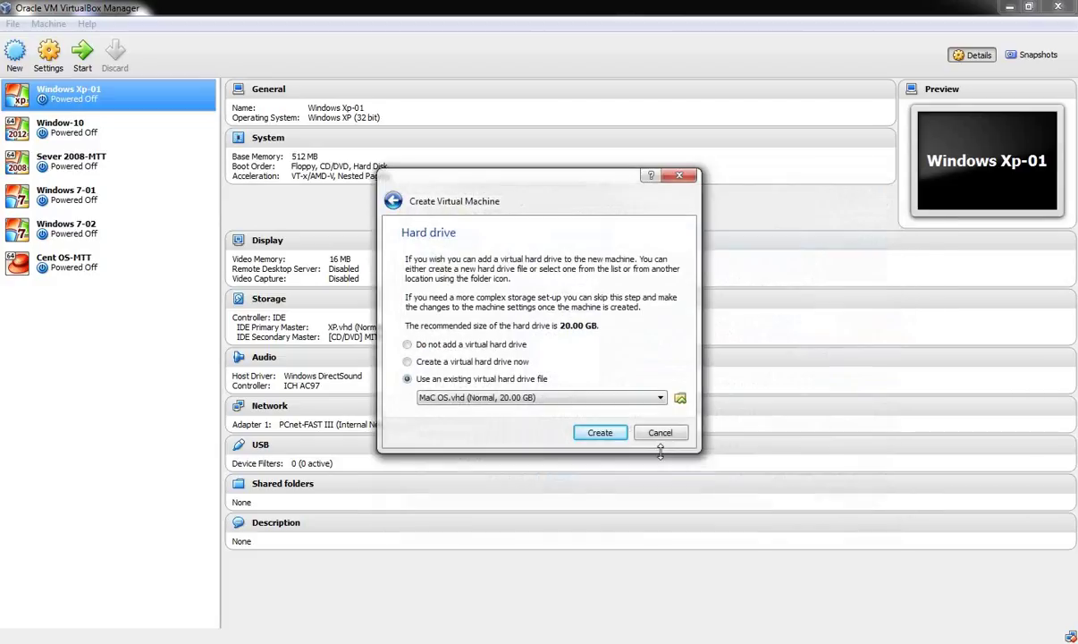
left_click(600, 432)
Step: Set the new machine's video memory to 128 MB in its display settings
left_click(52, 59)
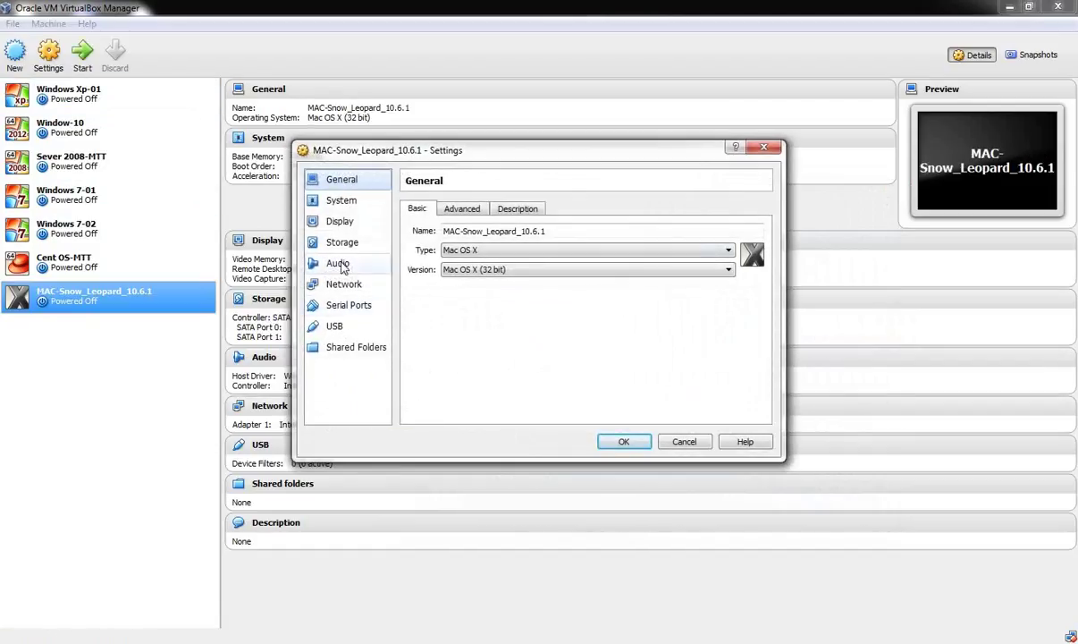
left_click(338, 263)
left_click(340, 221)
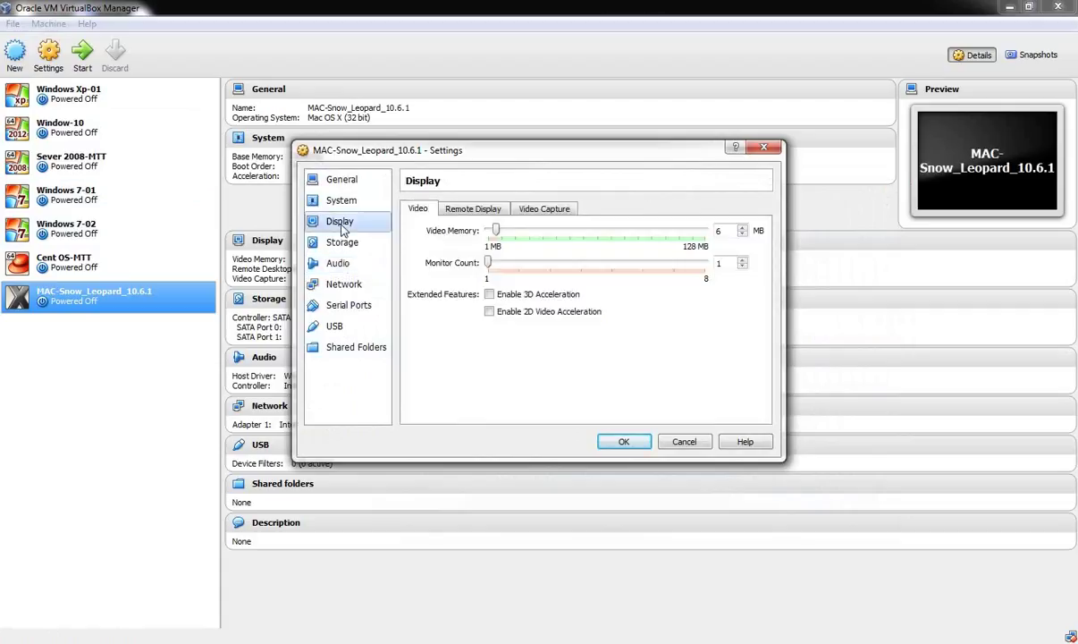
left_click_drag(497, 230, 707, 232)
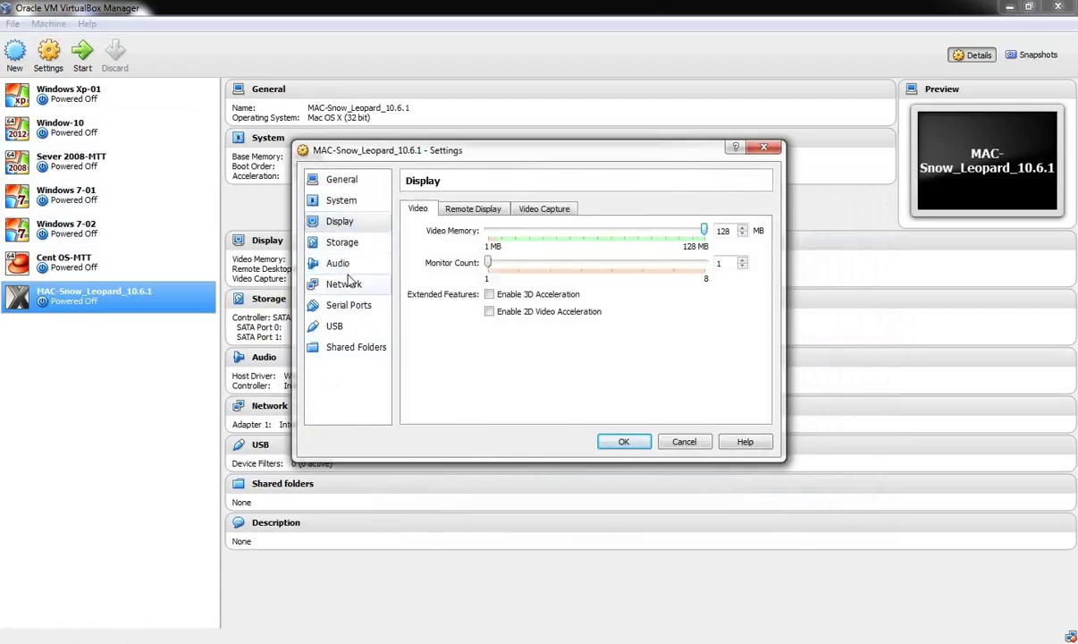
Step: Disable EFI and exclude Floppy from the boot order in the machine's motherboard settings
left_click(341, 201)
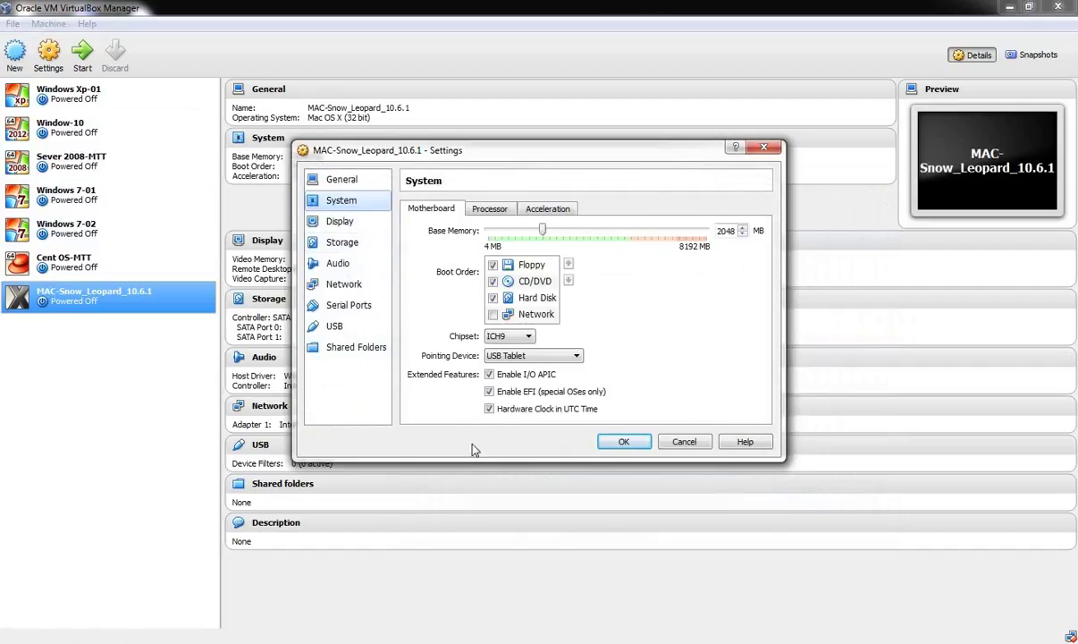
left_click(489, 391)
left_click(493, 265)
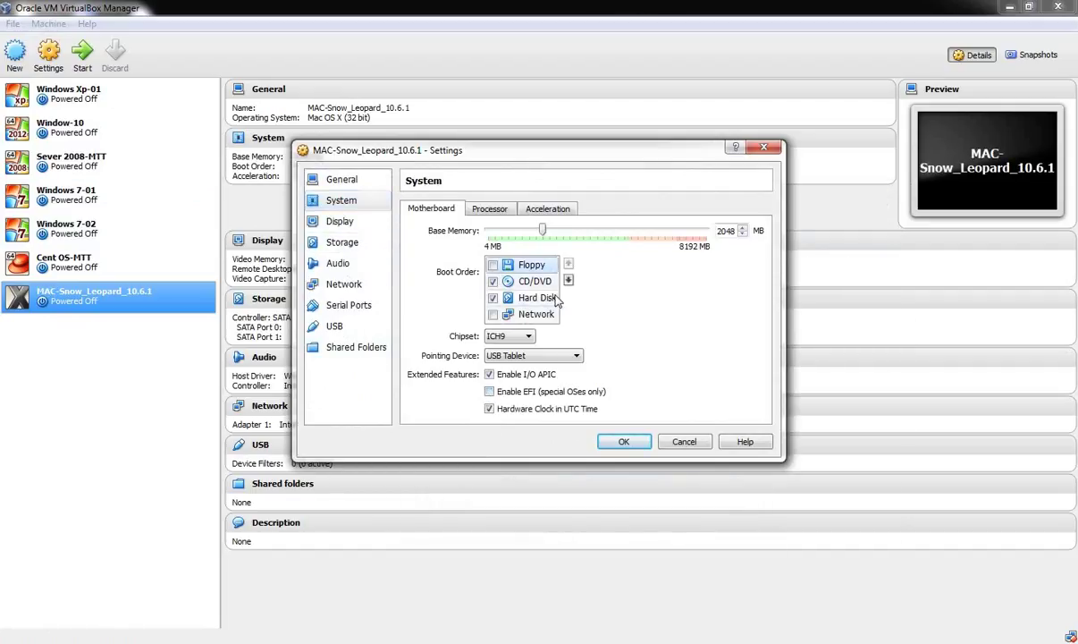
Step: Attach network Adapter 1 to Bridged Adapter and save the machine's settings
left_click(344, 244)
left_click(344, 223)
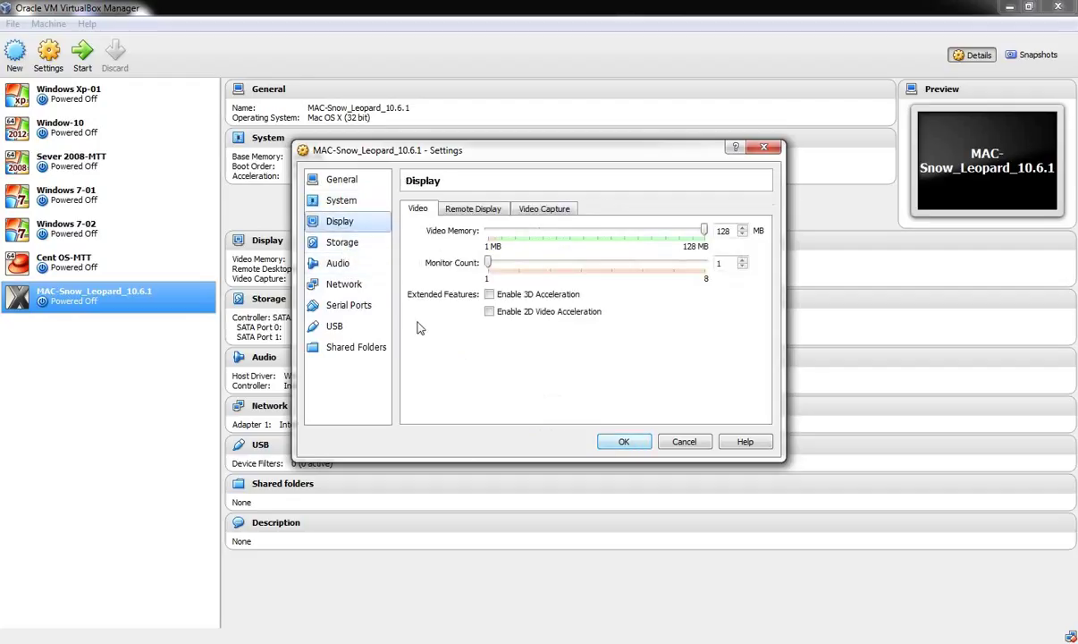
left_click(344, 283)
left_click(514, 249)
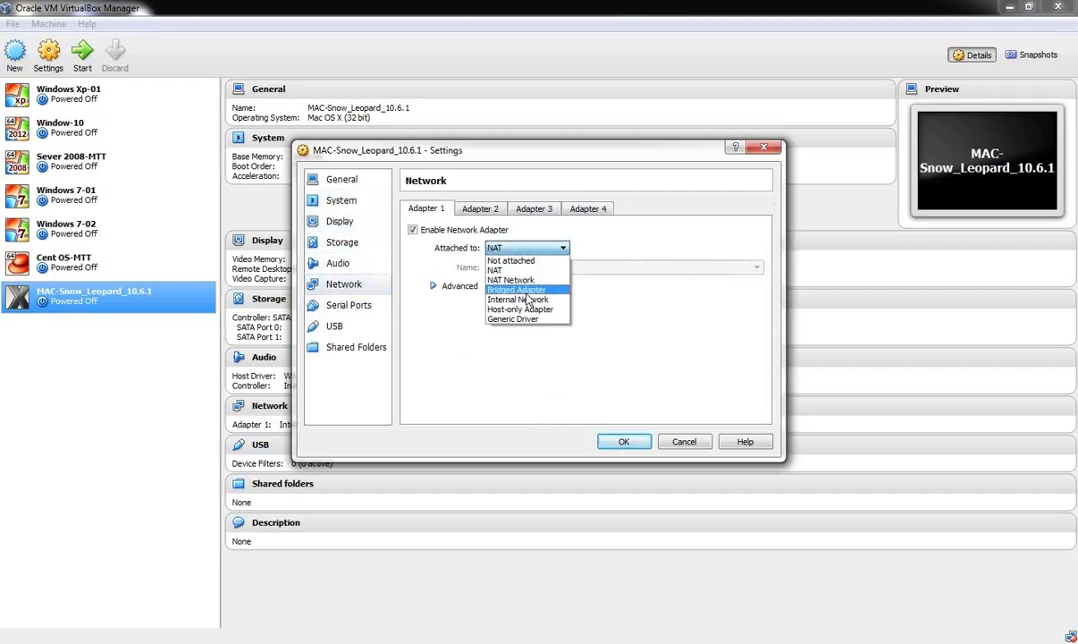
left_click(518, 289)
left_click(629, 442)
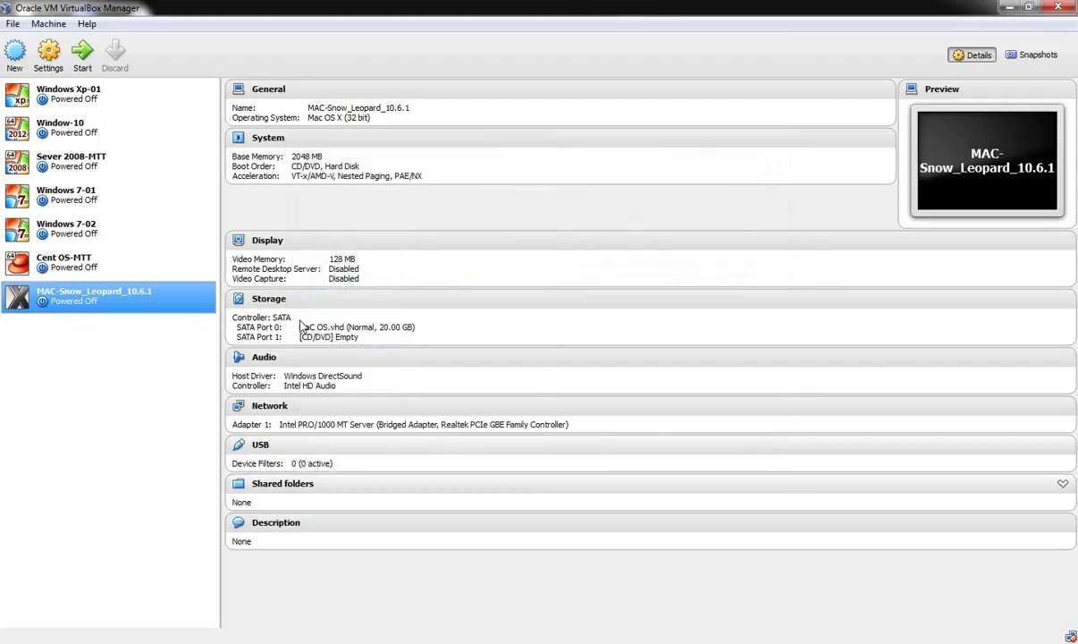
Step: Try to boot MAC-Snow_Leopard_10.6.1 in a maximized window, and power the machine off
left_click(83, 55)
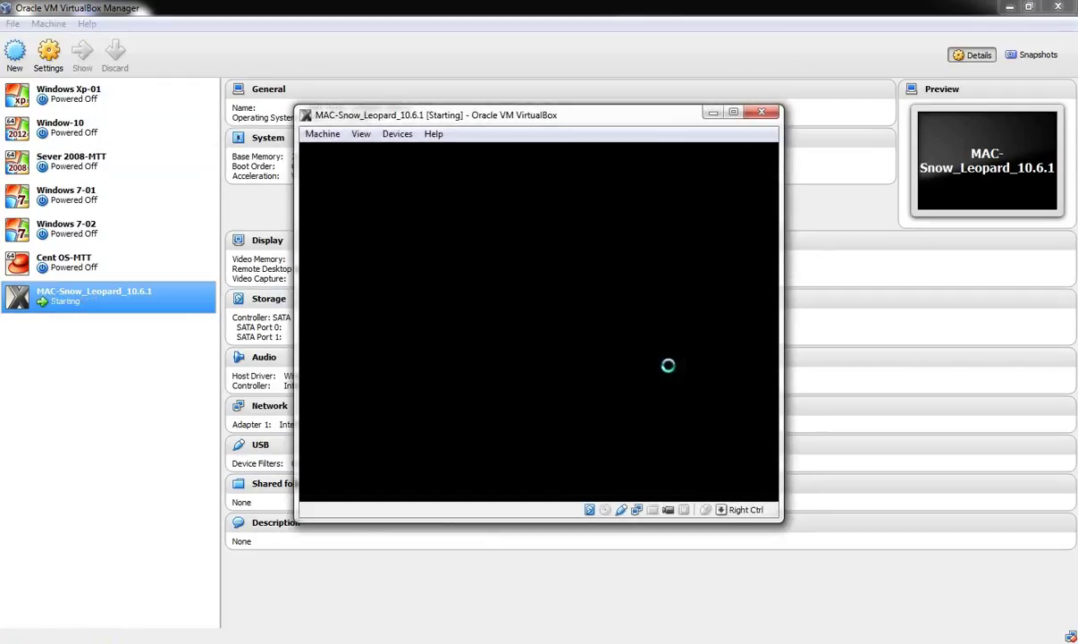
left_click(733, 112)
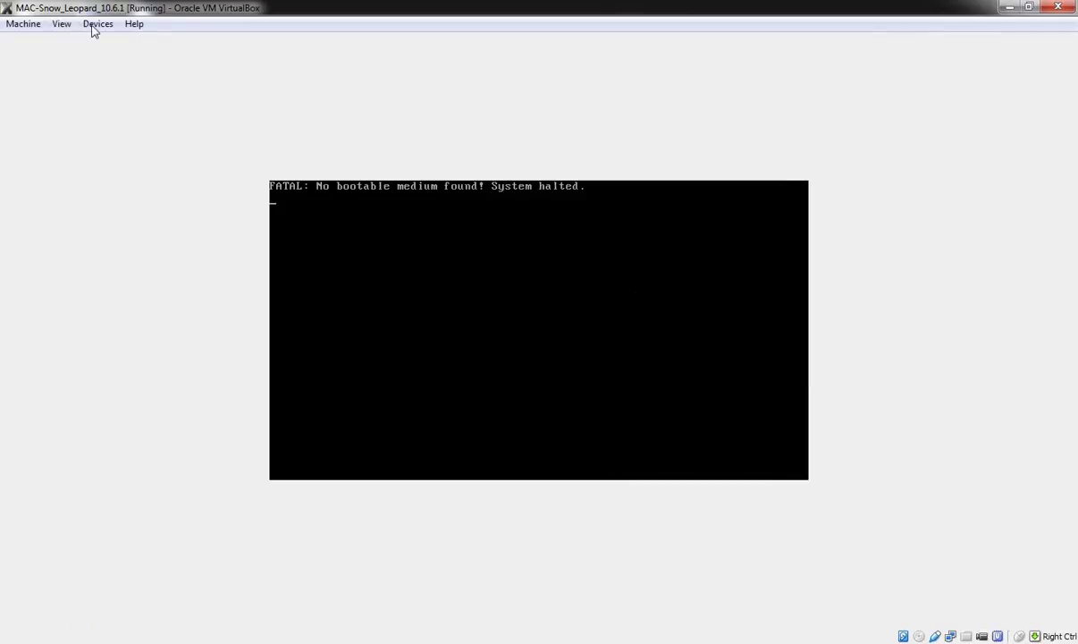
left_click(1056, 7)
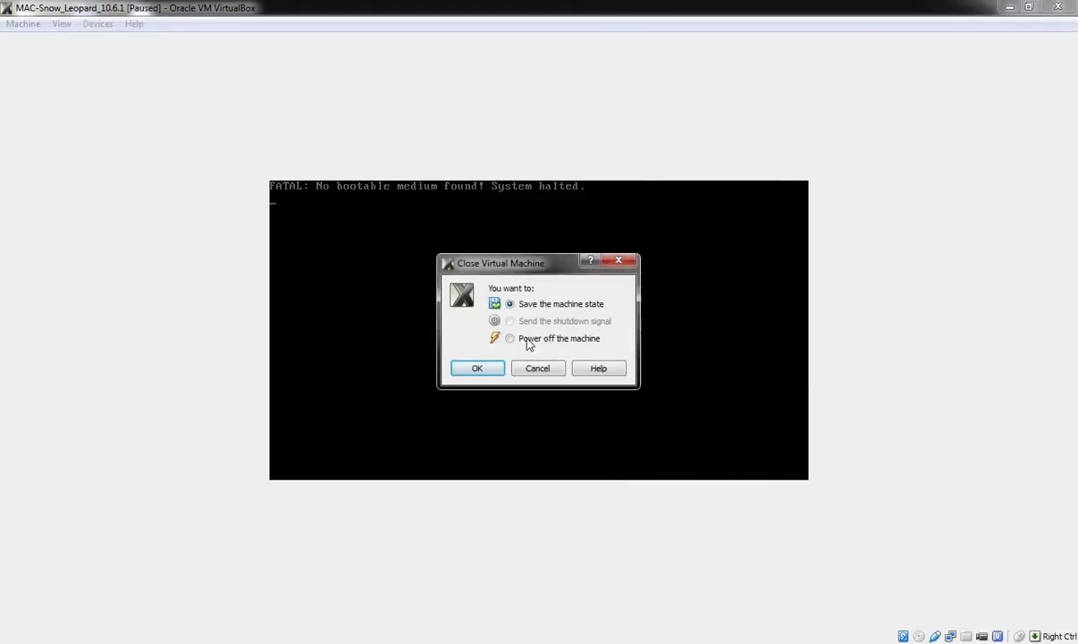
left_click(488, 369)
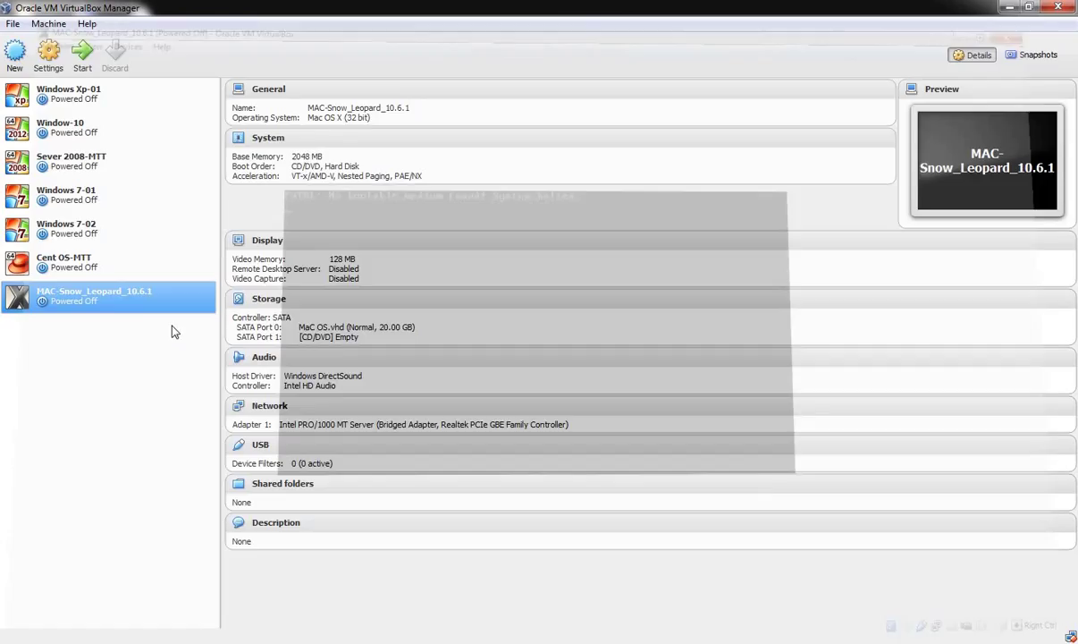
Step: Enable EFI in the system settings of MAC-Snow_Leopard_10.6.1 and save them
left_click(56, 55)
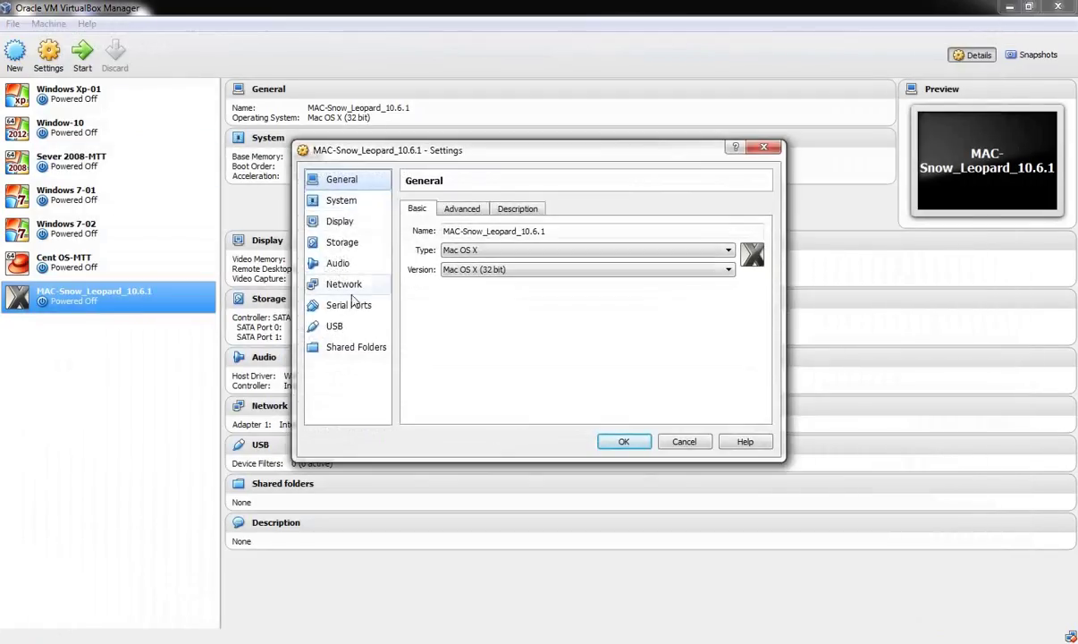
left_click(345, 243)
left_click(342, 221)
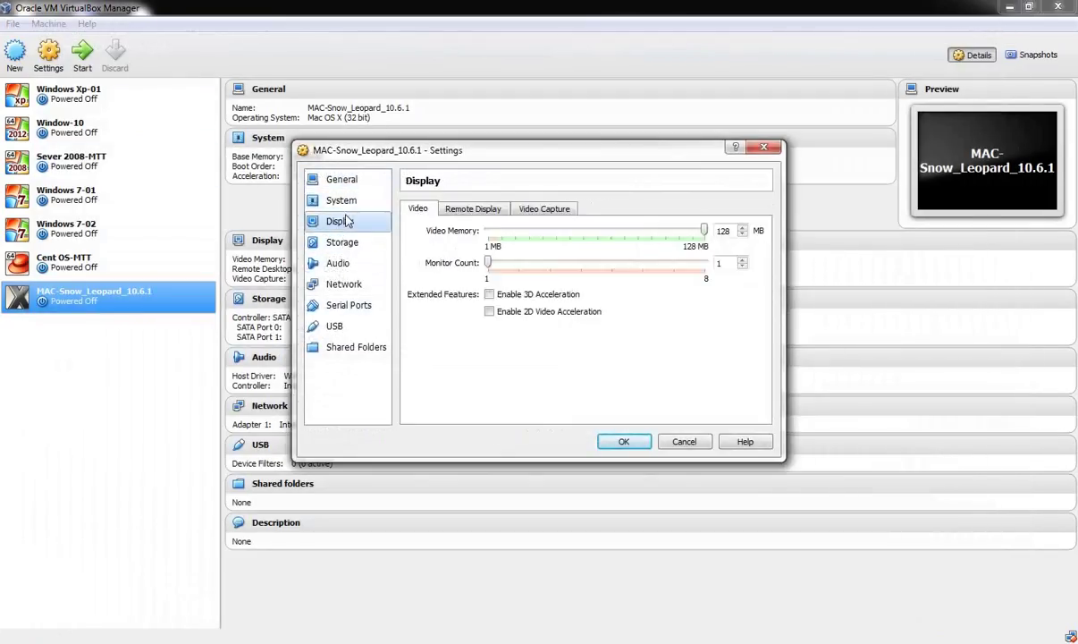
left_click(352, 201)
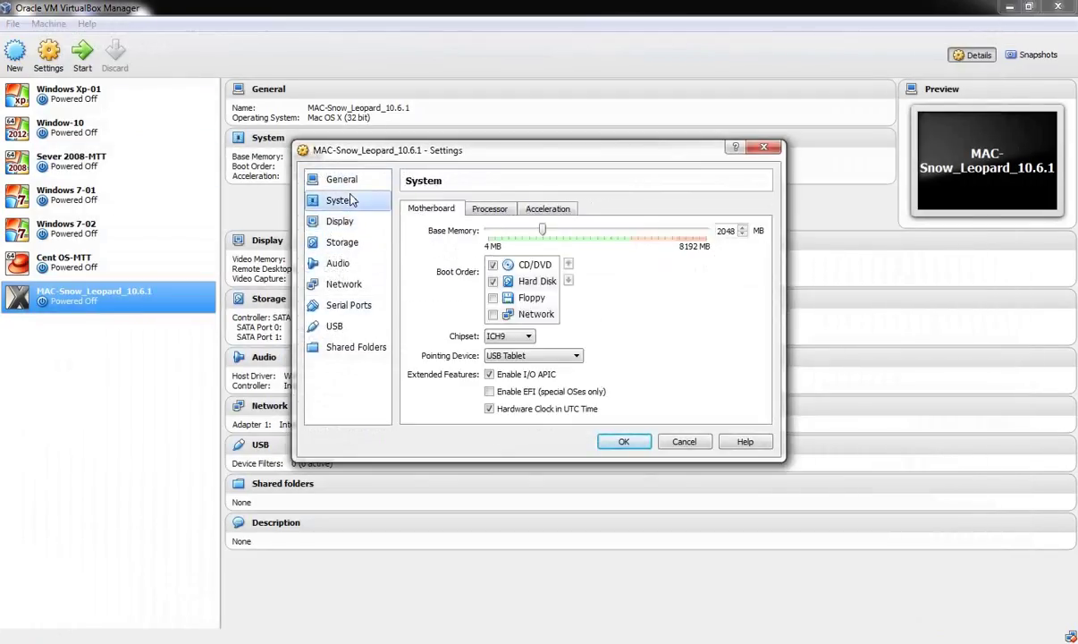
left_click(490, 392)
left_click(623, 441)
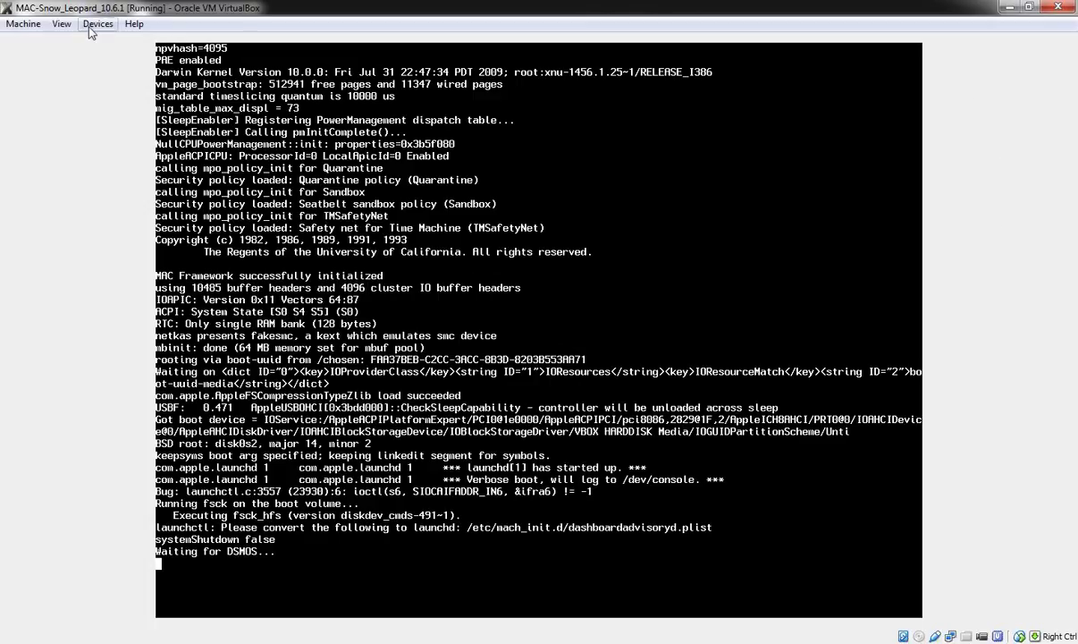
Step: Switch the running Snow Leopard machine to fullscreen display
left_click(61, 24)
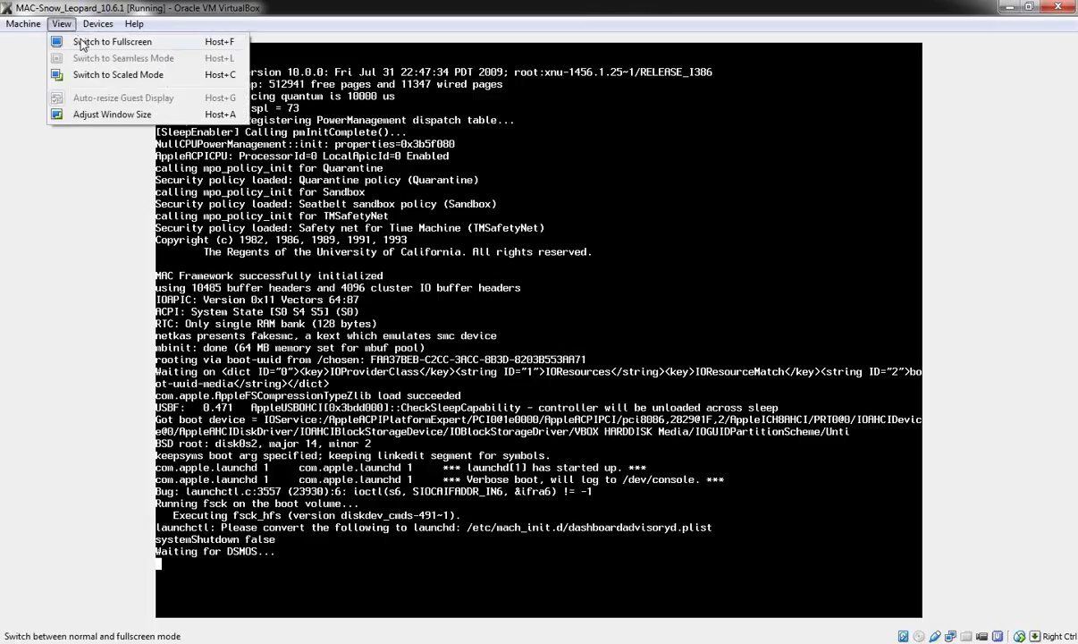
left_click(80, 42)
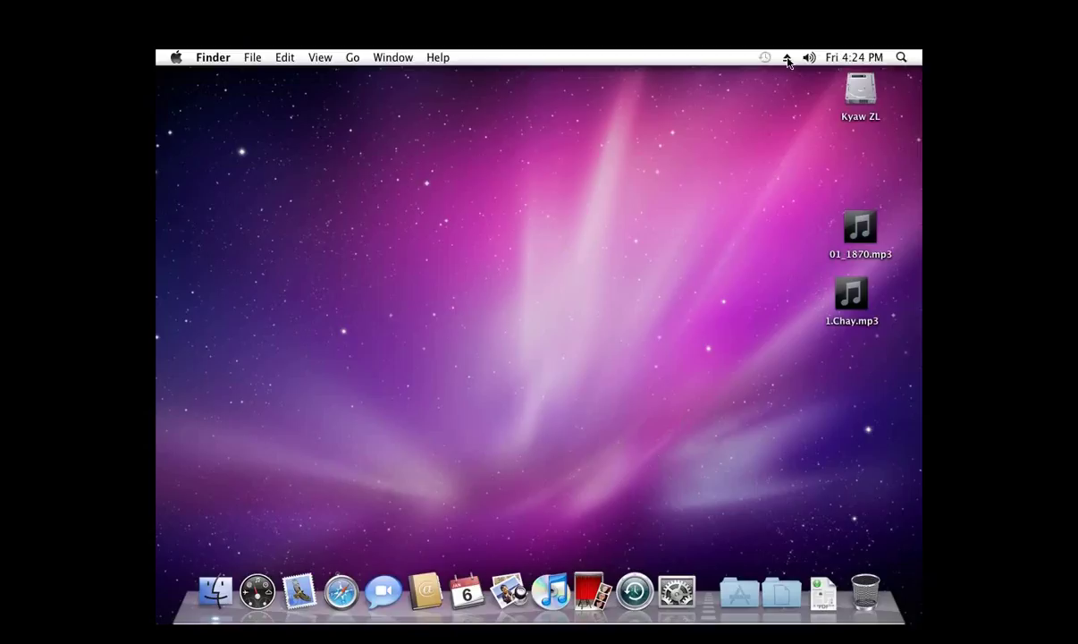
Step: Check the Finder version in its About window and close the window
left_click(205, 61)
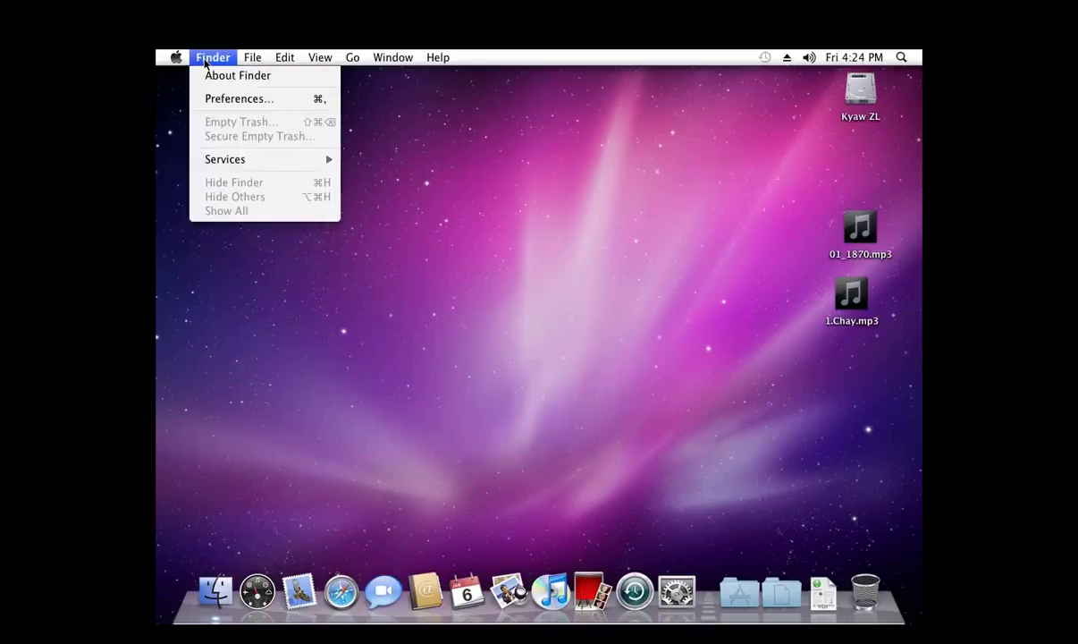
left_click(345, 108)
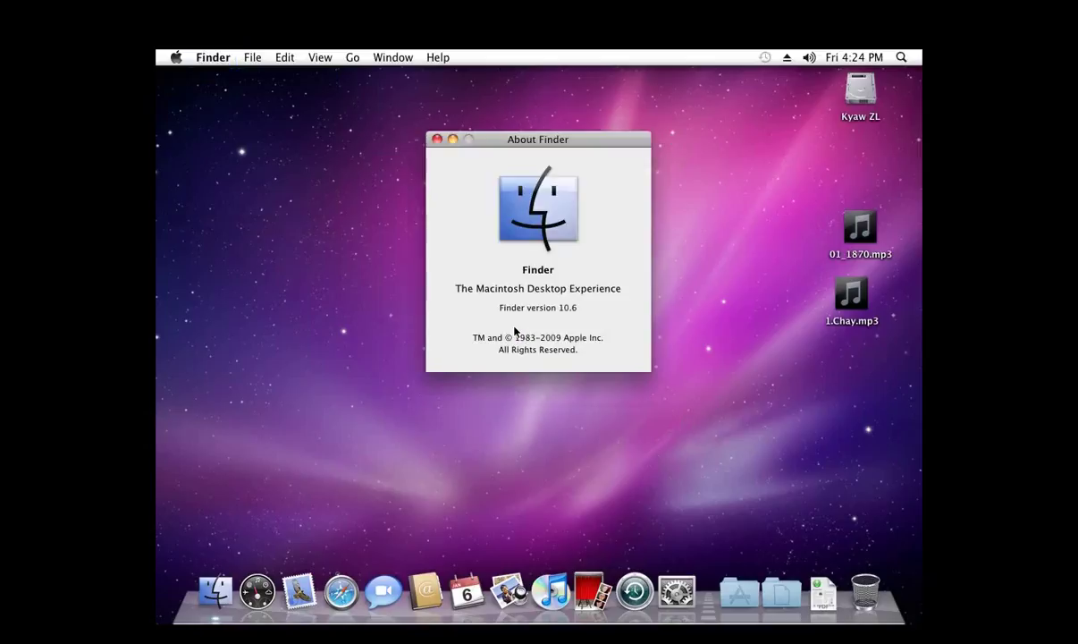
left_click(437, 138)
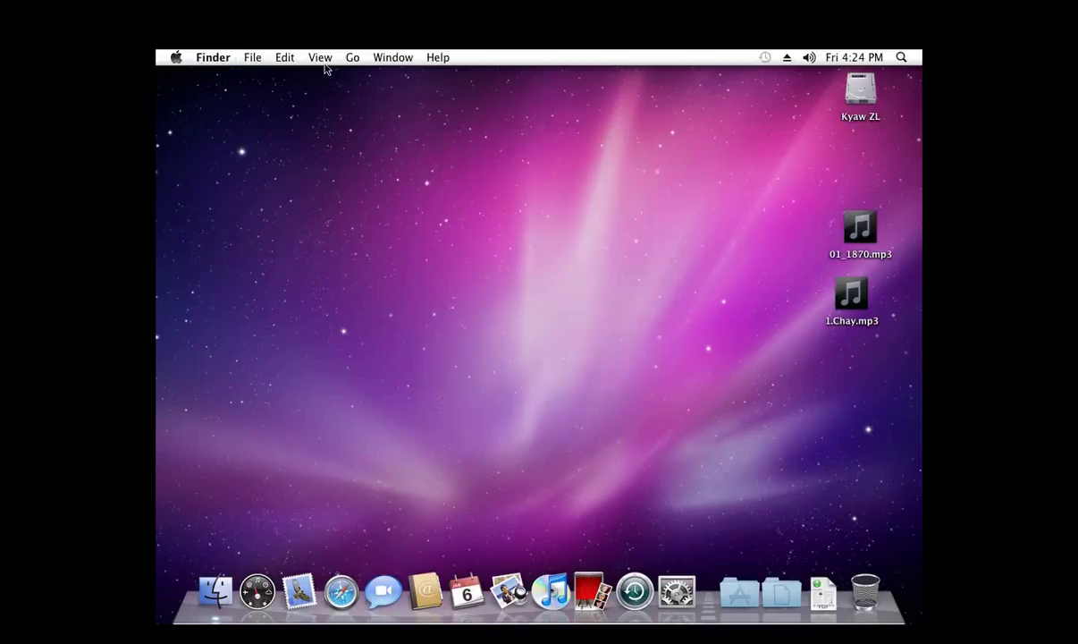
Step: Open Disk Utility from the Utilities folder and view the details and First Aid options of the hard disk's volume
left_click(257, 63)
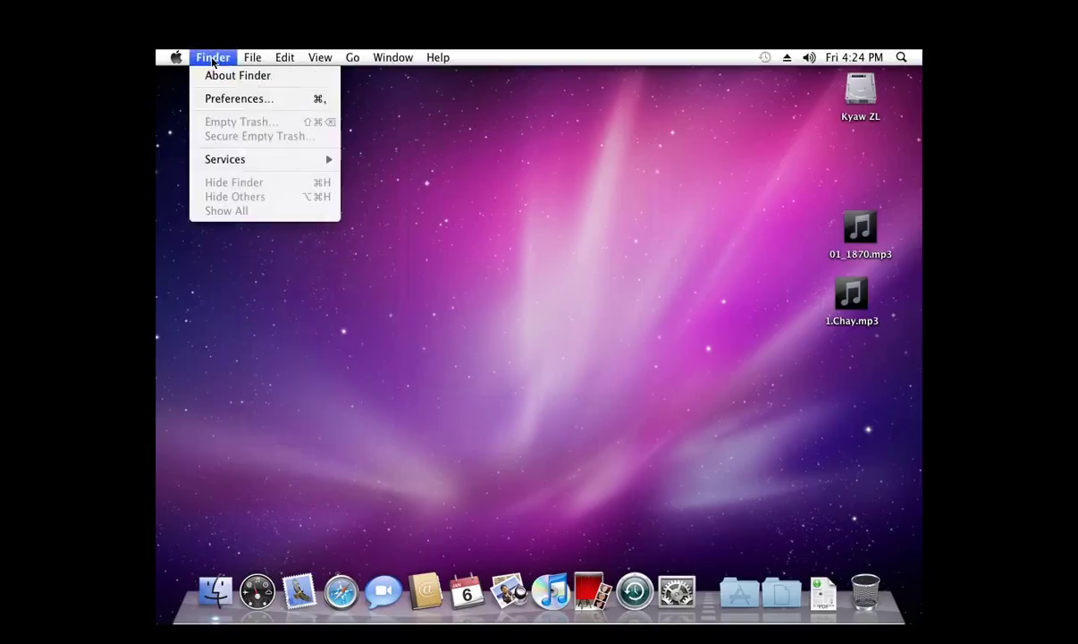
mouse_move(170, 61)
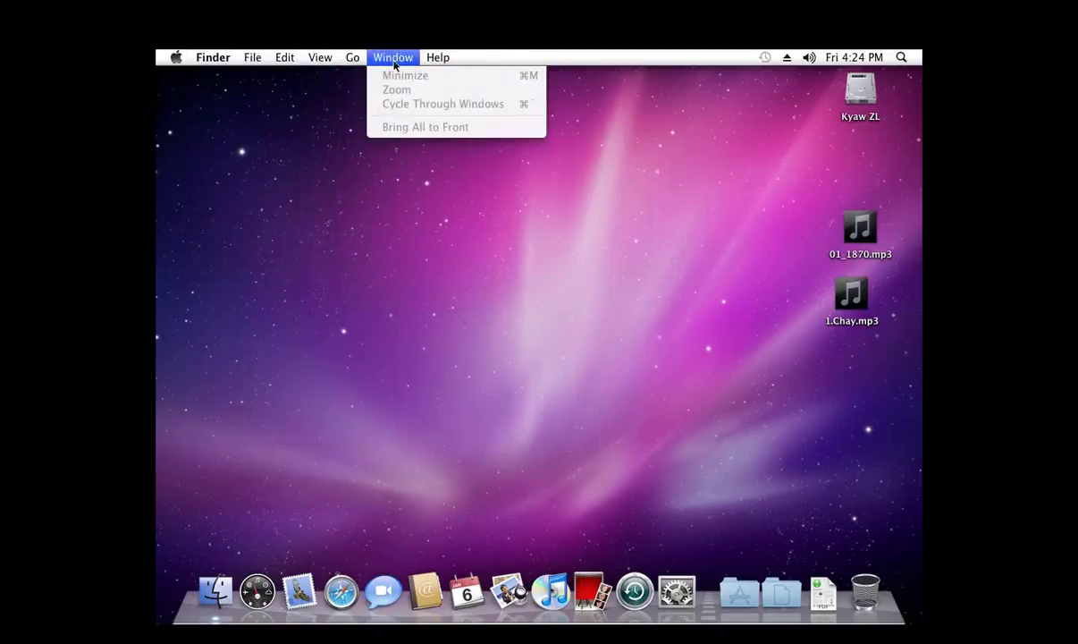
mouse_move(353, 64)
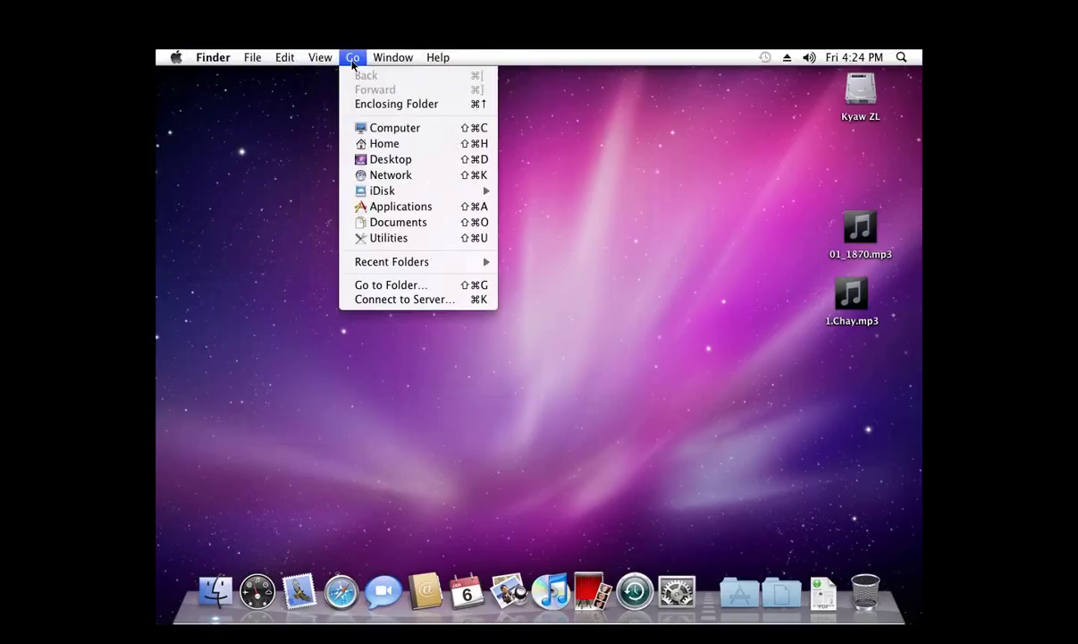
left_click(394, 238)
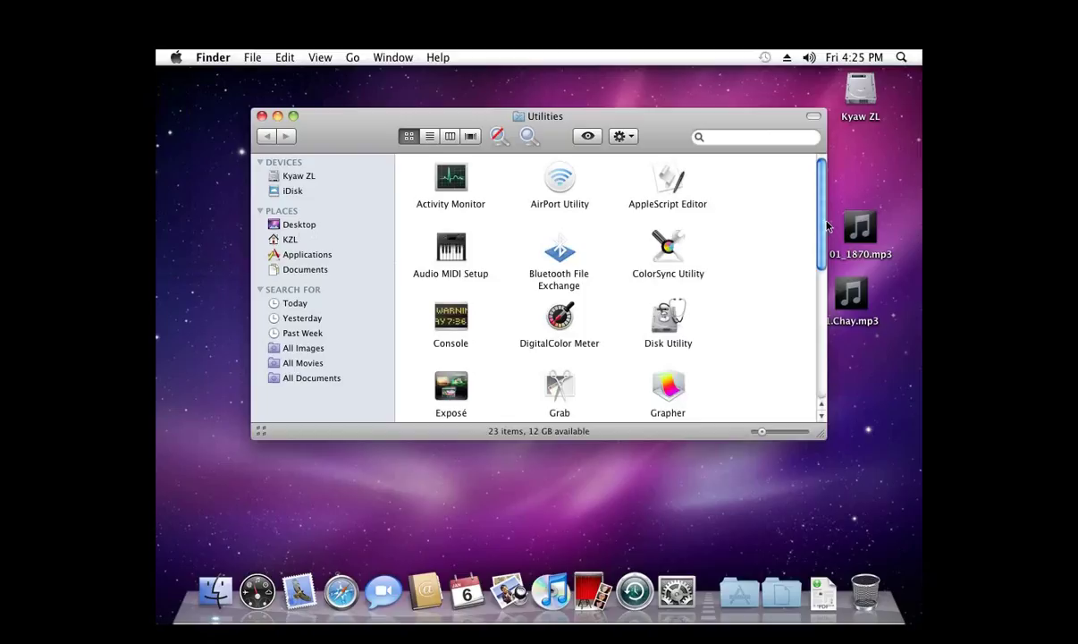
left_click_drag(827, 222, 831, 270)
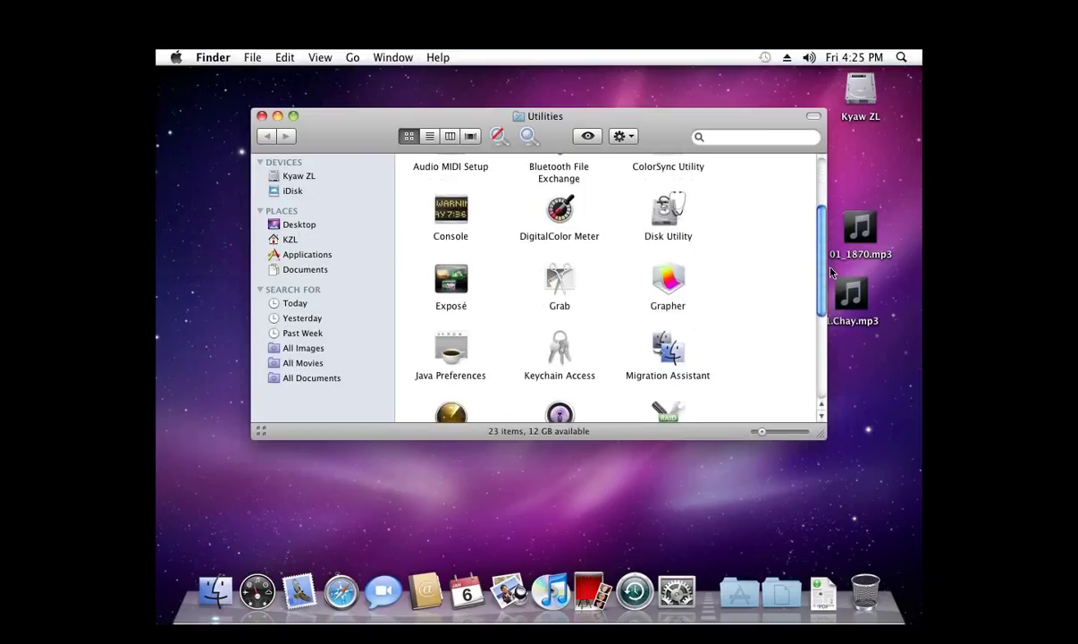
double_click(670, 219)
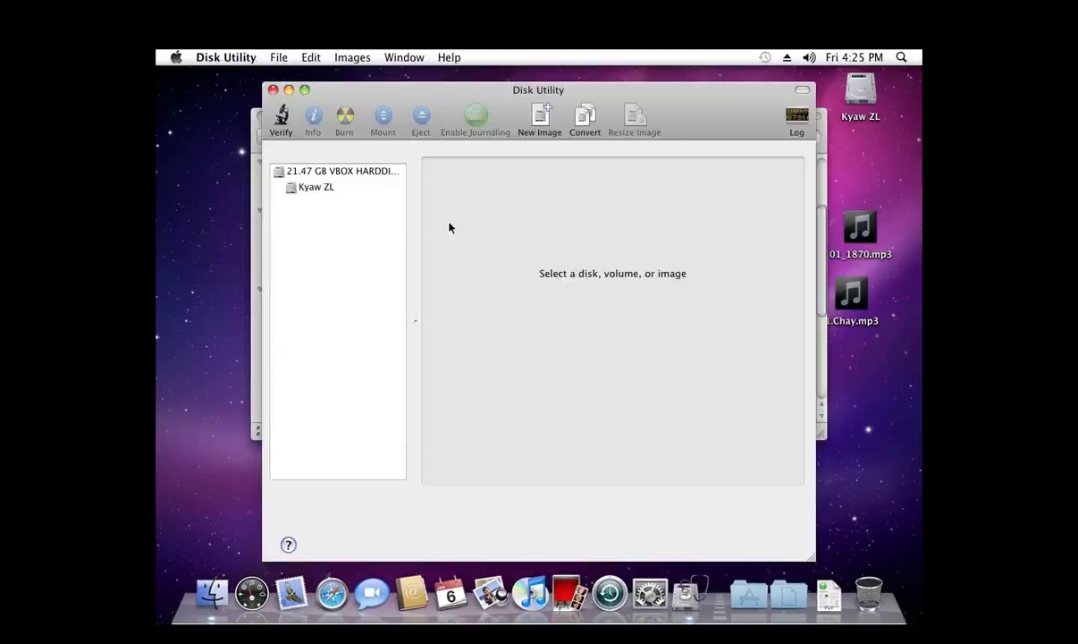
left_click(308, 187)
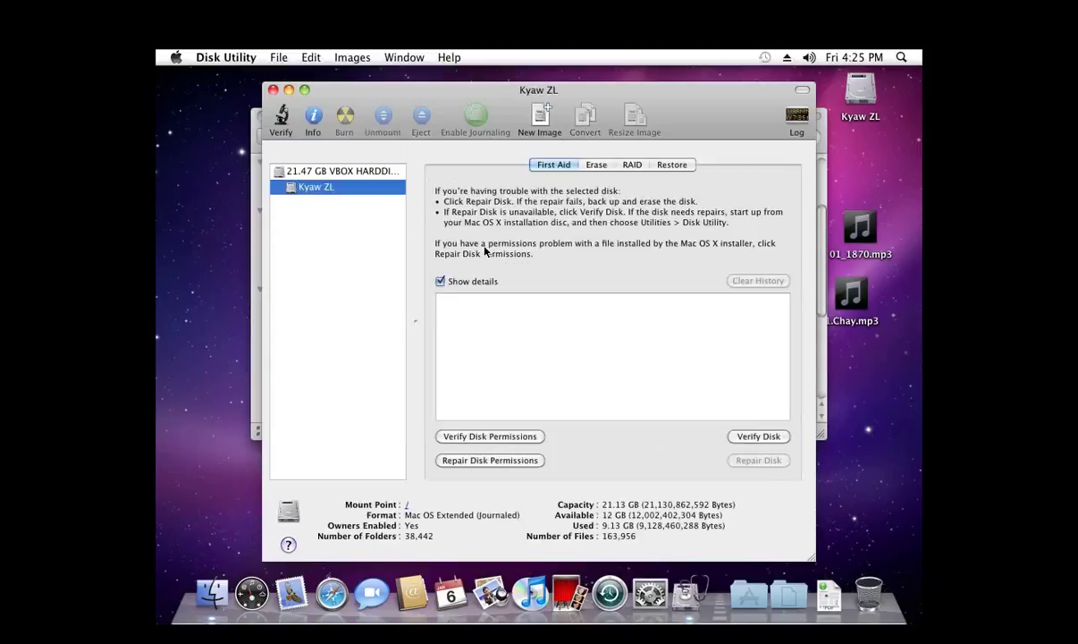
Step: Close Disk Utility, view the Hardware Overview in System Profiler from the Utilities folder, and close its window
left_click(273, 89)
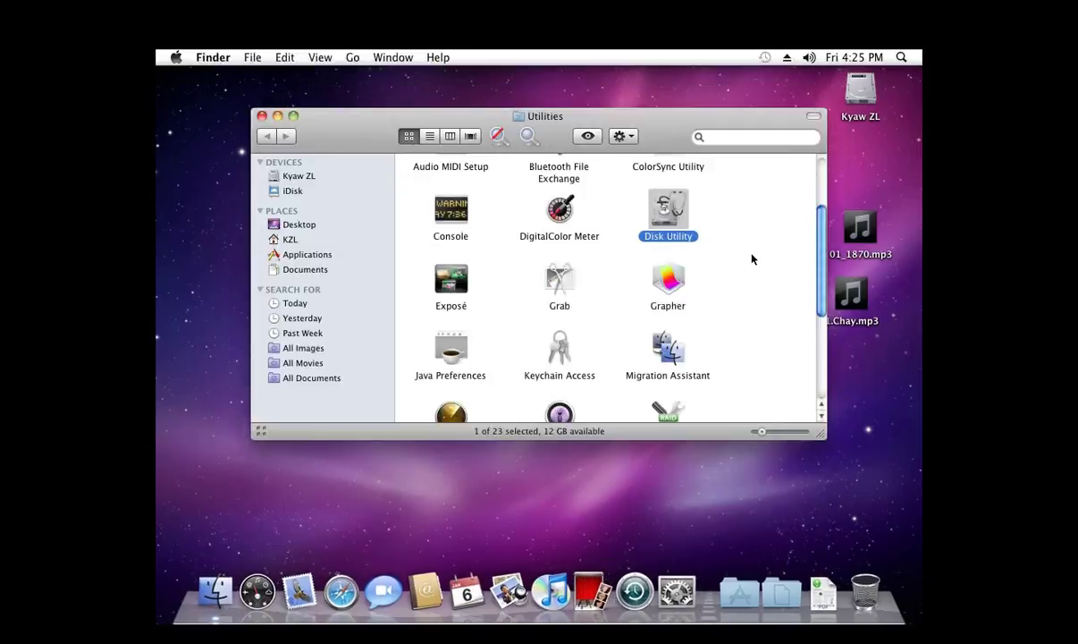
left_click_drag(824, 277, 813, 342)
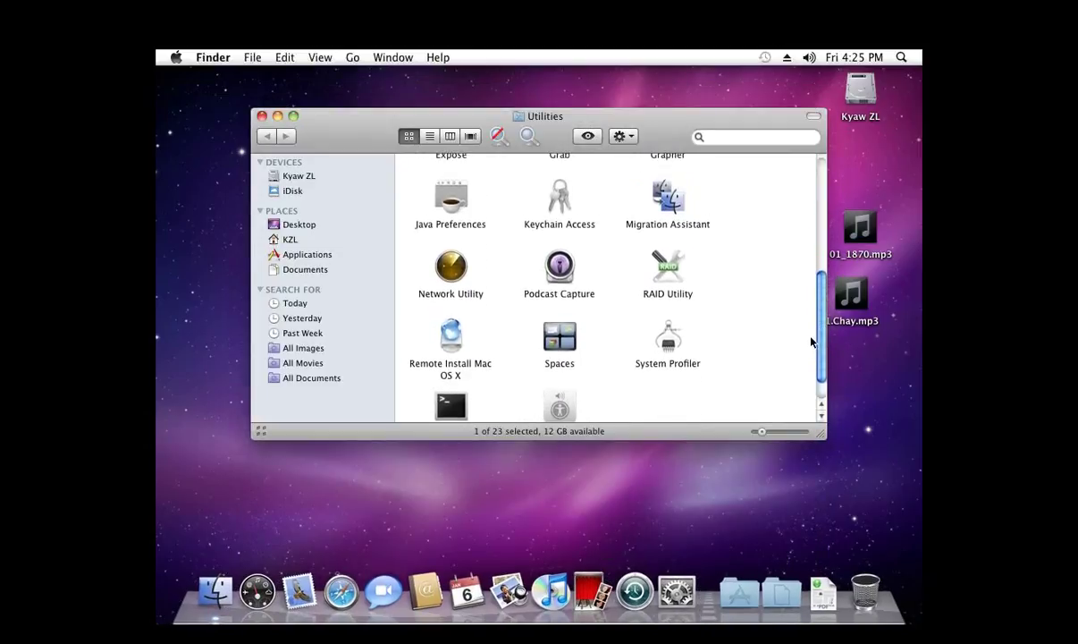
left_click(670, 350)
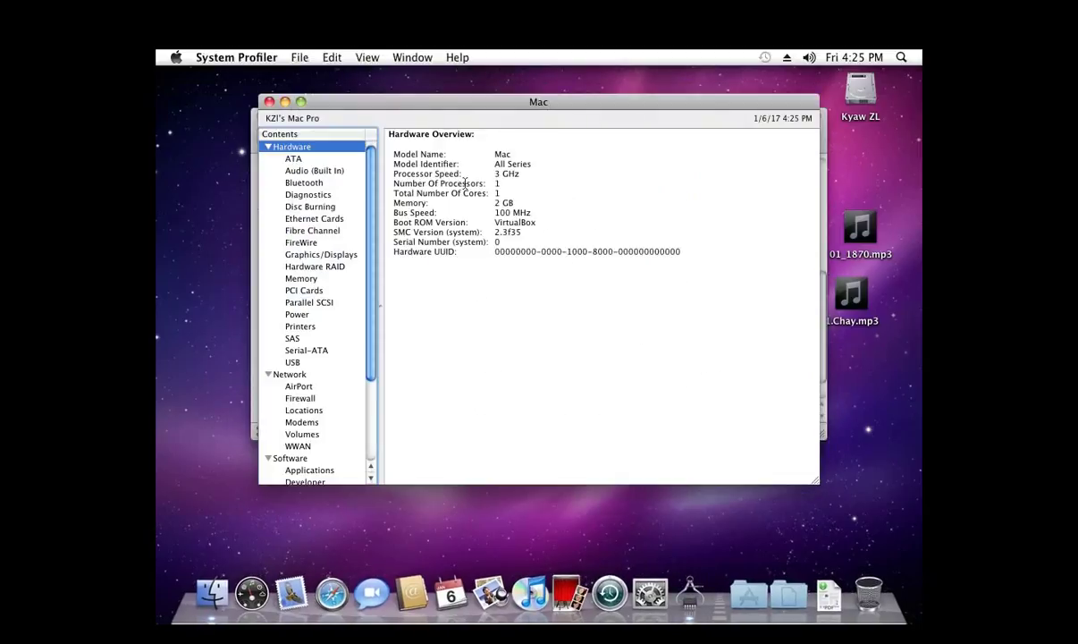
left_click(270, 101)
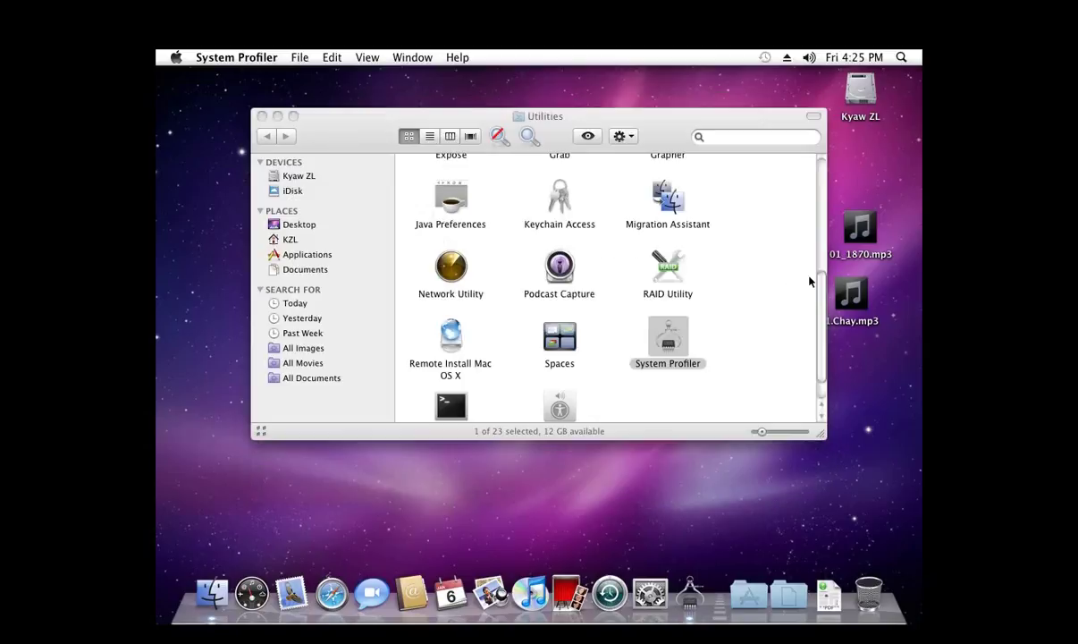
Step: Go to the Applications folder and open the Accounts settings in System Preferences
mouse_move(821, 282)
left_mouse_down()
mouse_move(821, 182)
mouse_move(830, 310)
mouse_move(819, 269)
left_mouse_up()
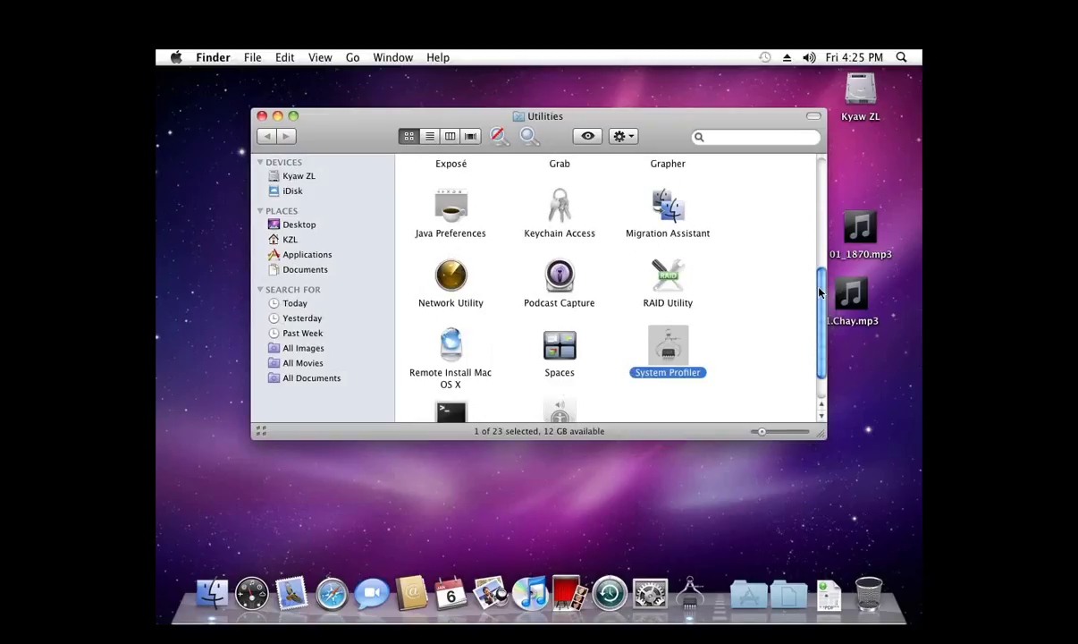
left_click_drag(819, 269, 819, 225)
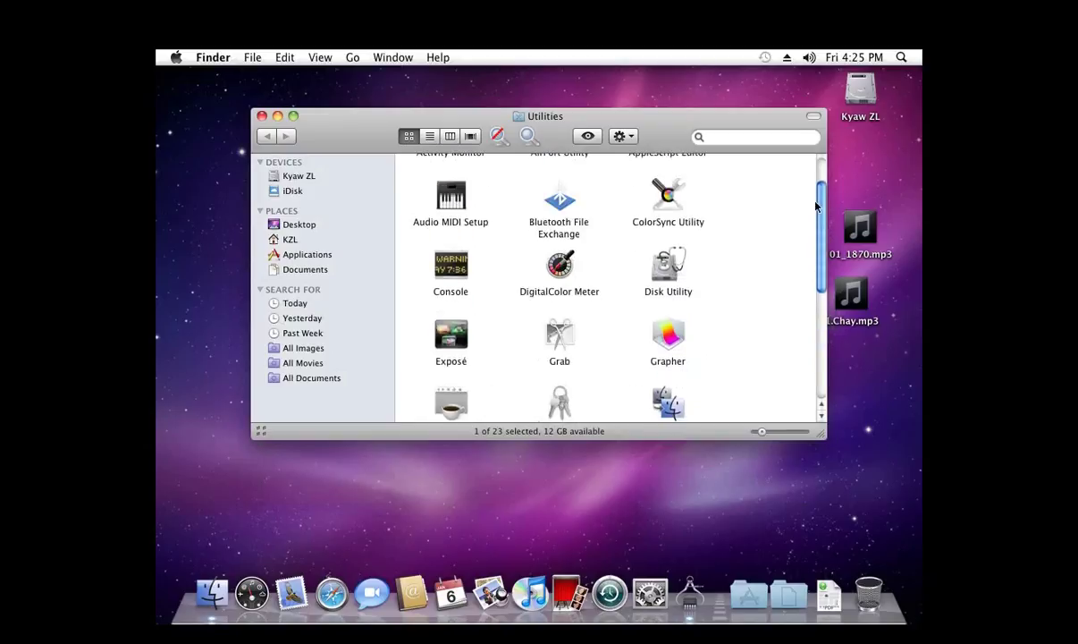
left_click_drag(815, 206, 816, 177)
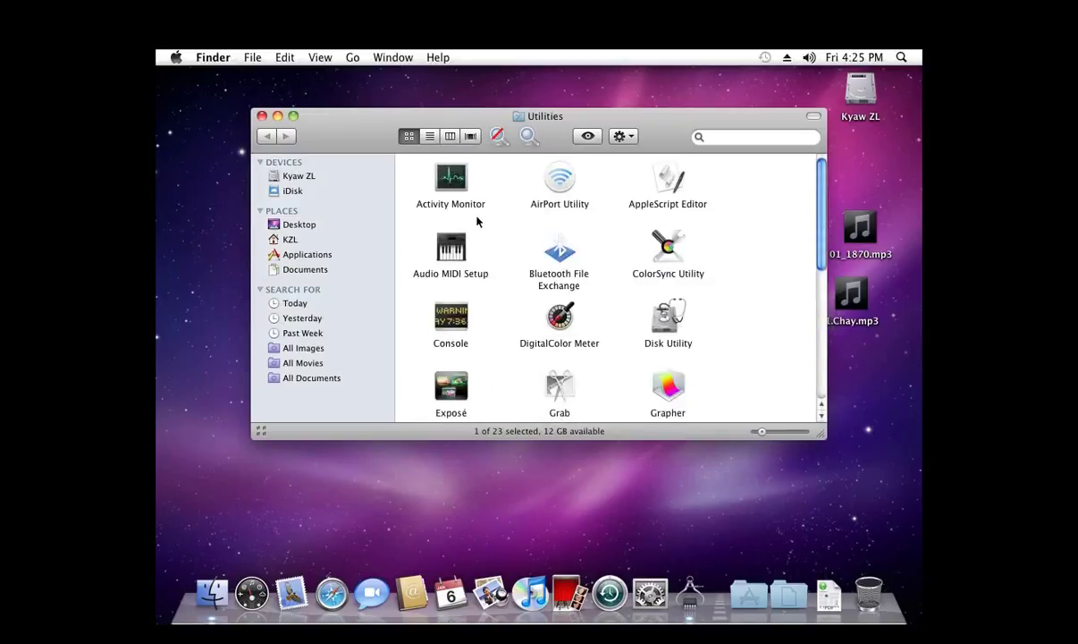
left_click(354, 57)
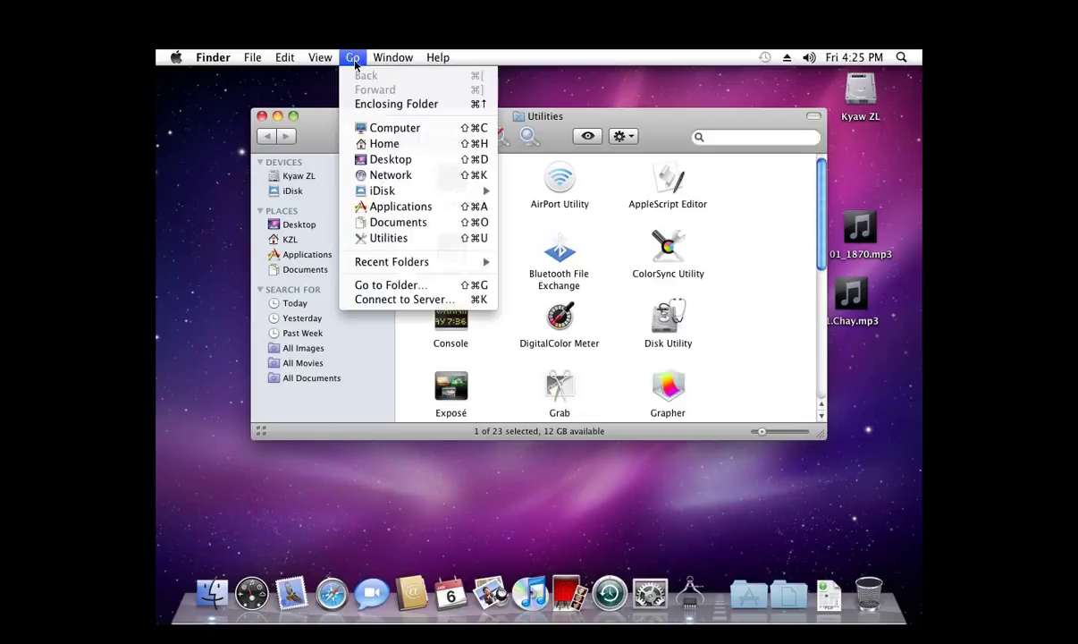
mouse_move(417, 192)
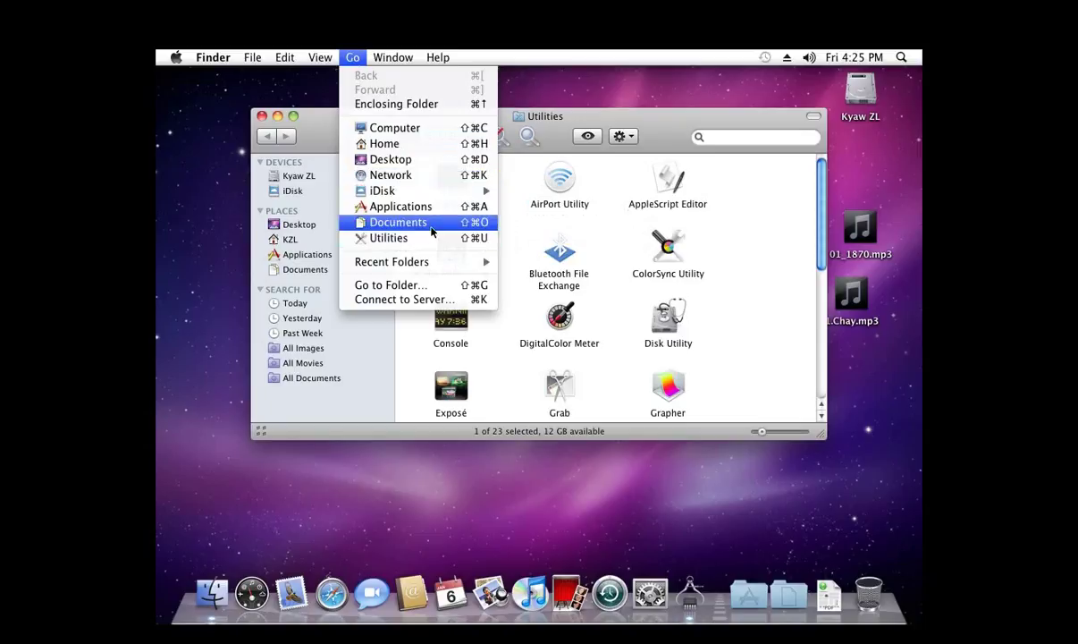
left_click(432, 208)
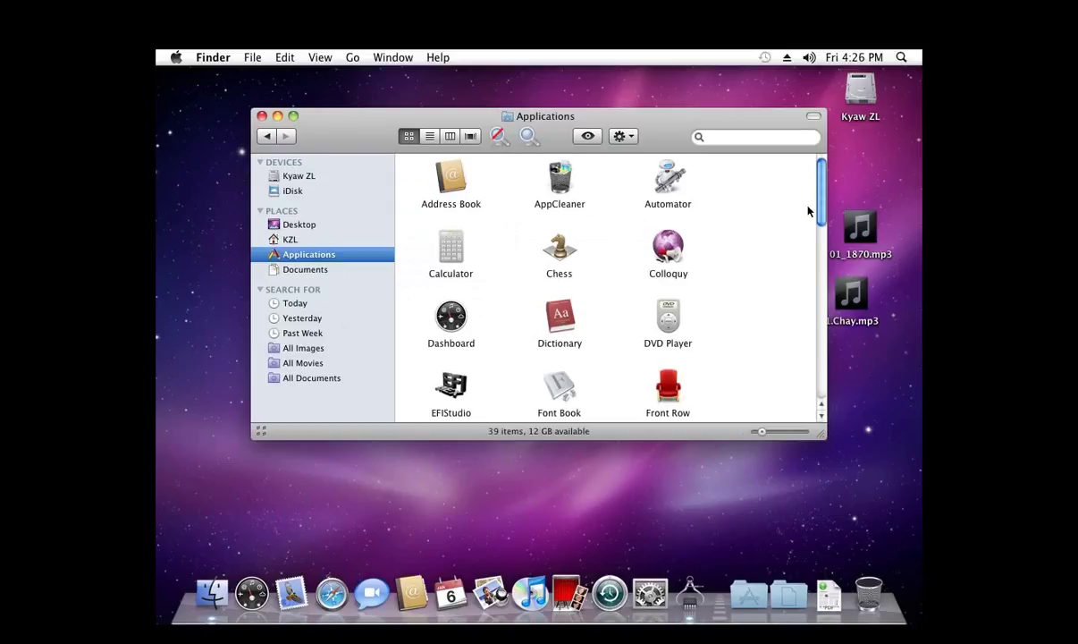
left_click_drag(826, 206, 829, 358)
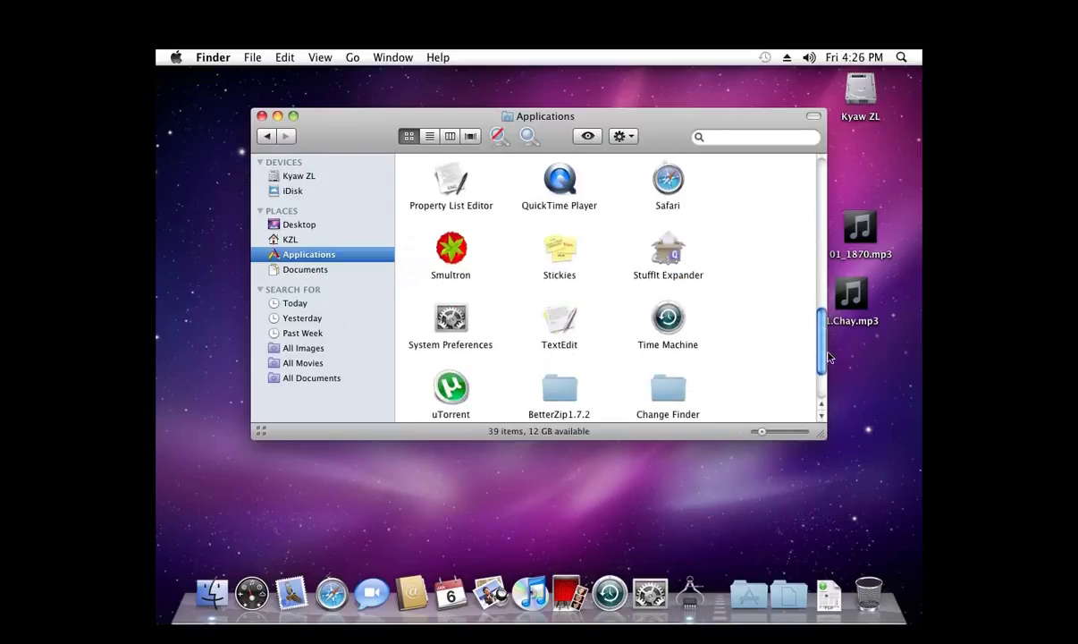
double_click(451, 329)
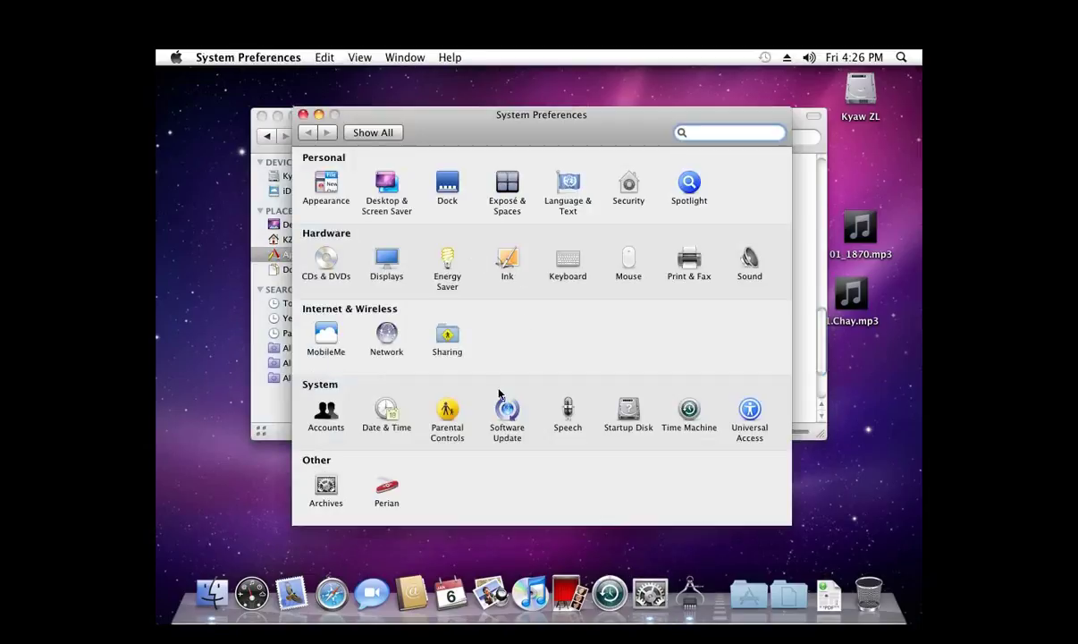
left_click(327, 416)
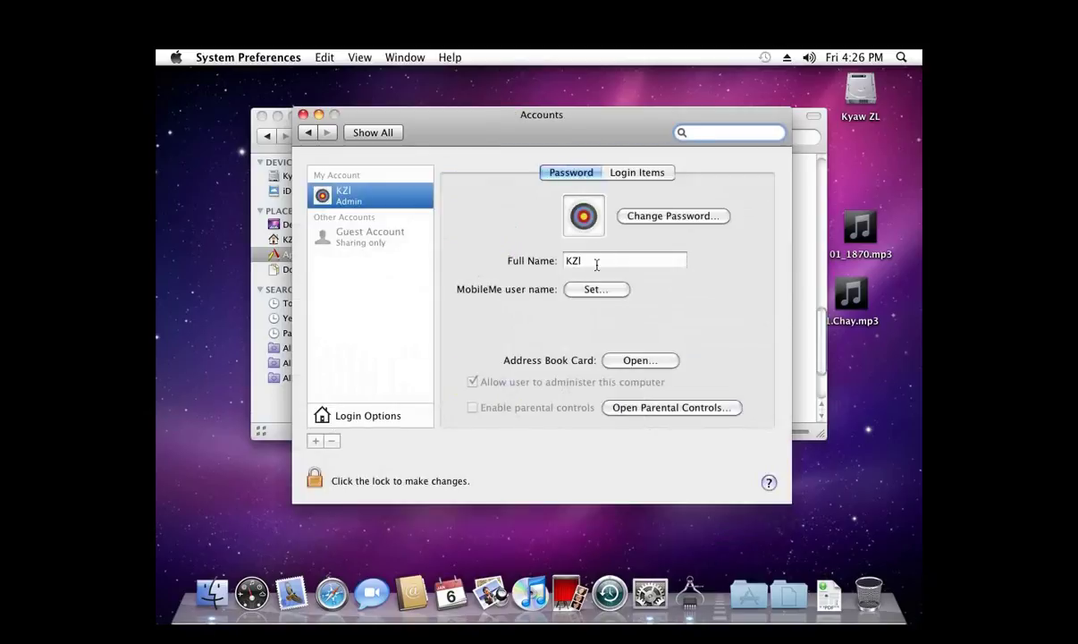
Step: Change the admin account's full name to MITA-MAC, authenticating with the account's current password, and close the Accounts settings
double_click(597, 263)
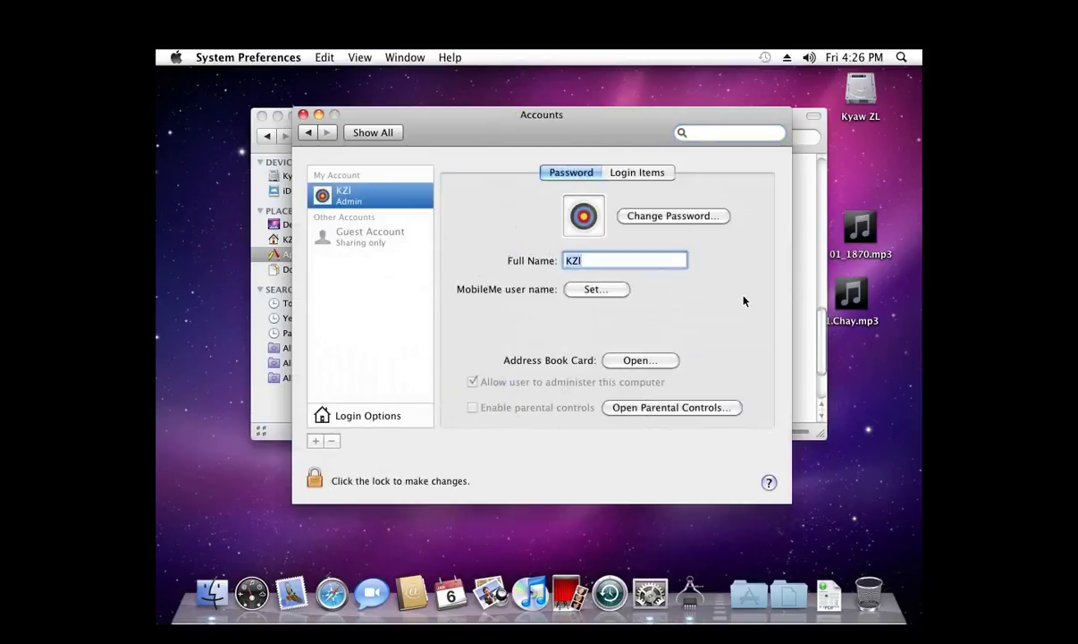
type("•••")
key("BackSpace")
key("BackSpace")
key("BackSpace")
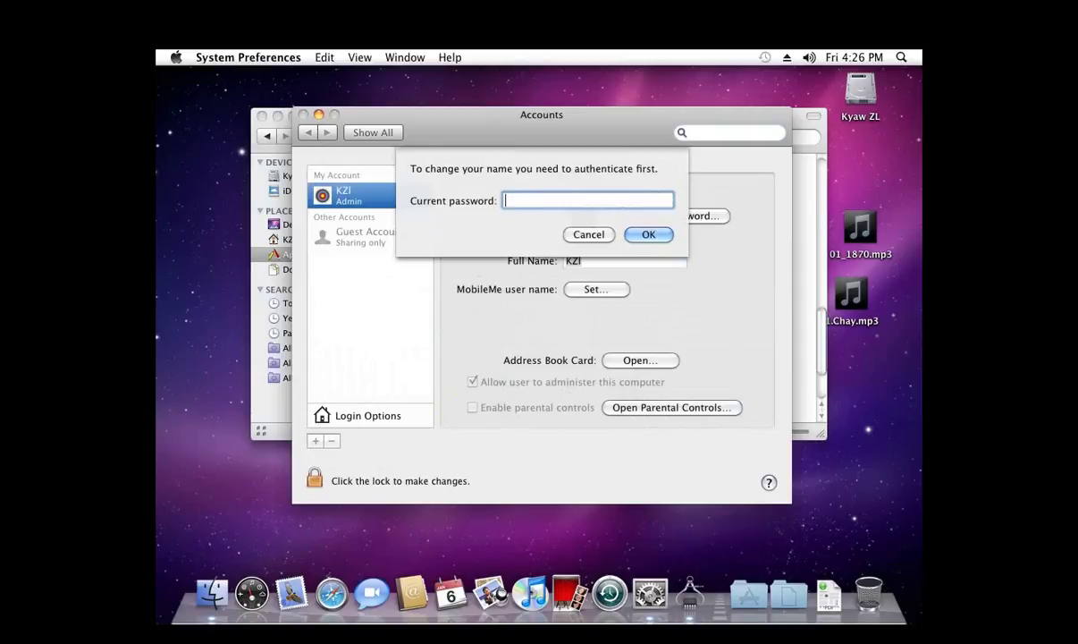
type("••••")
key("Return")
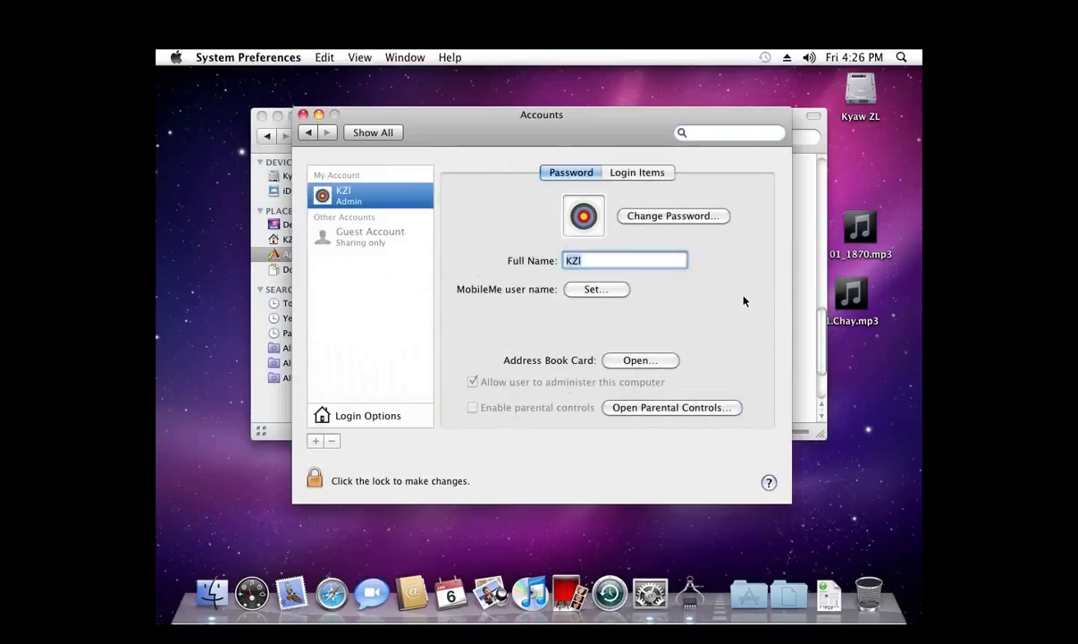
type("MITA-MAC")
key("Return")
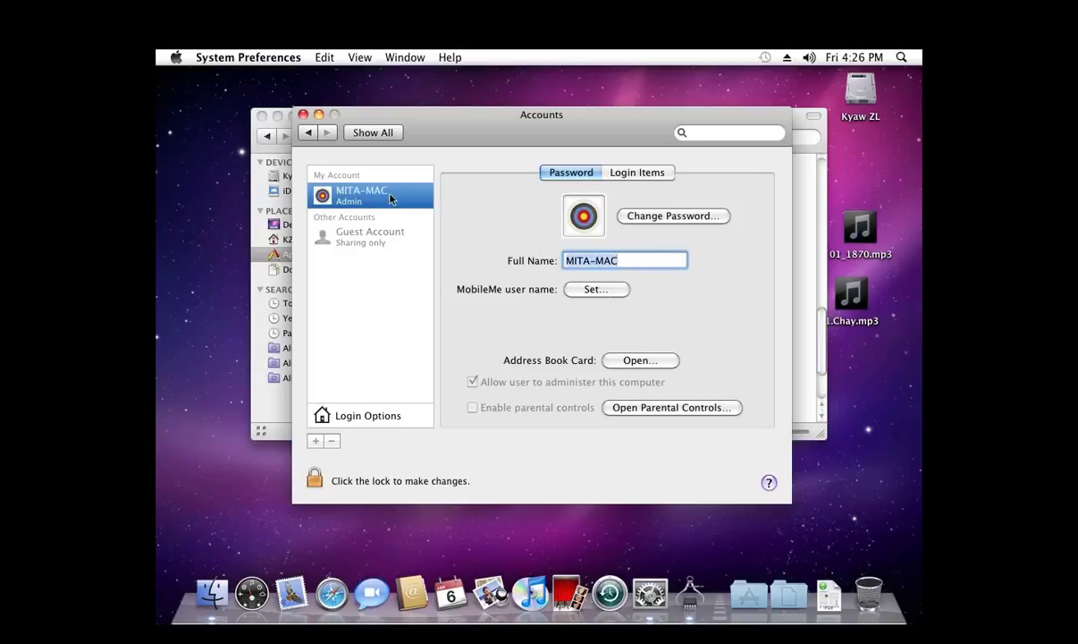
left_click(302, 114)
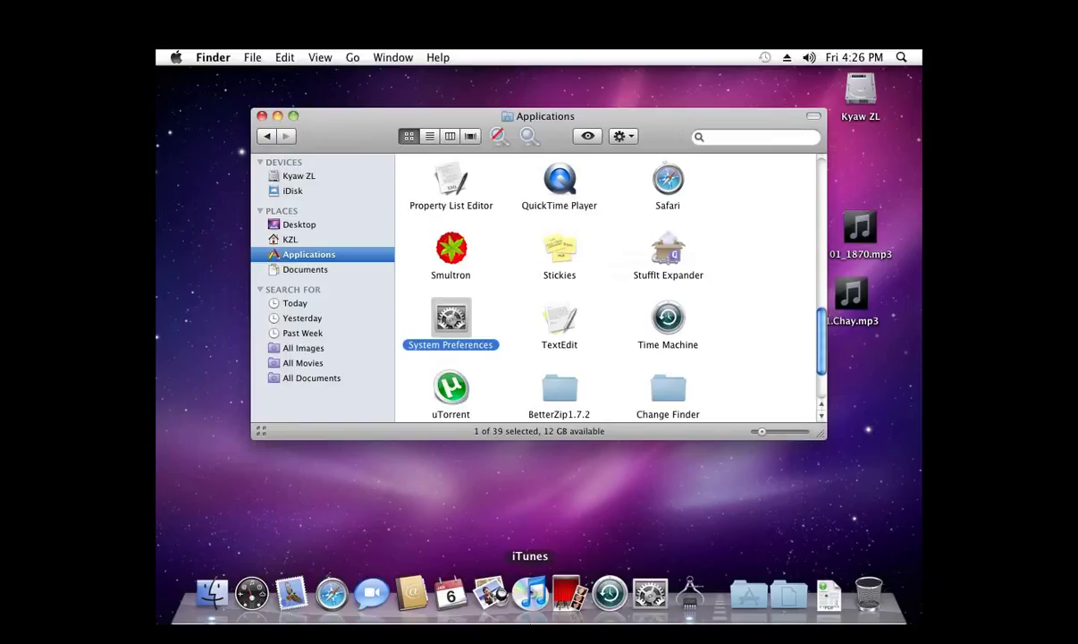
key("alt+Tab")
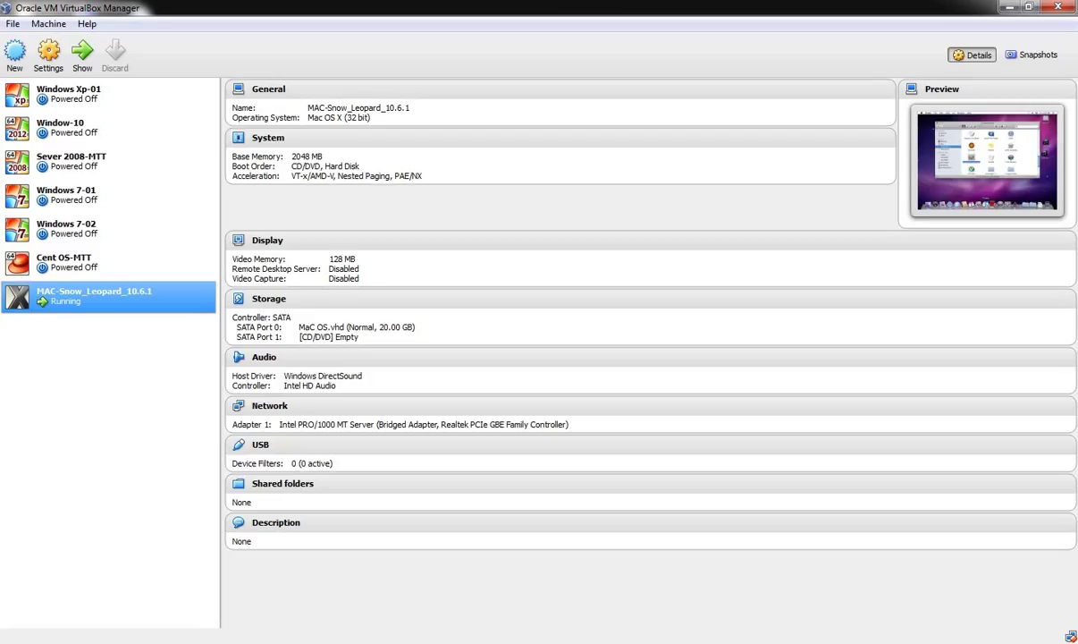
key("alt+Tab")
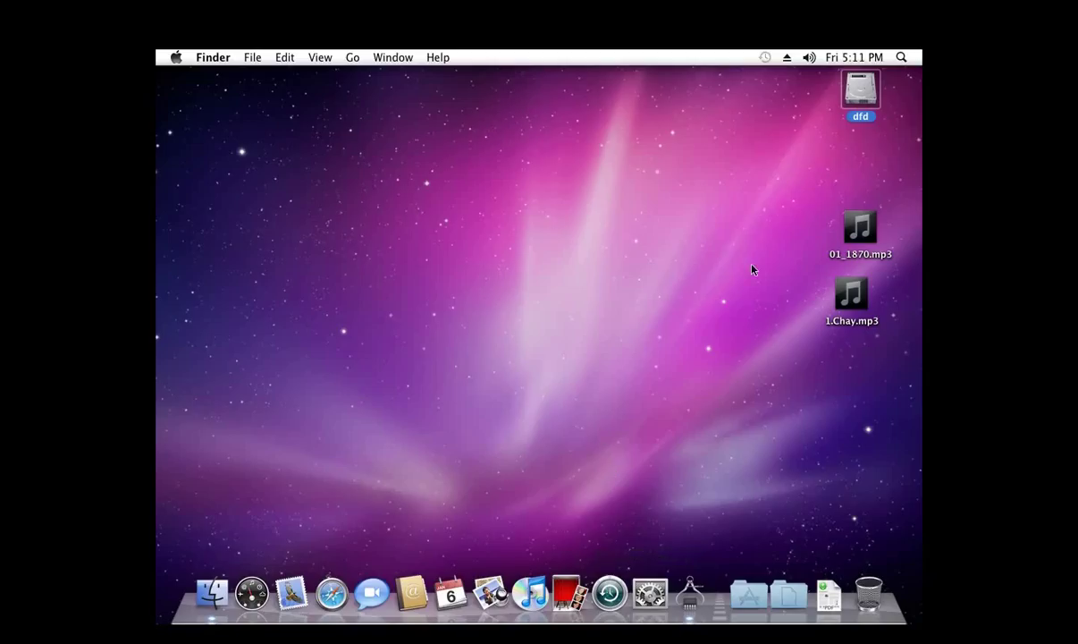
Step: Rename the hard disk volume on the desktop as MITA-MACOS through its info window and close that window
right_click(857, 97)
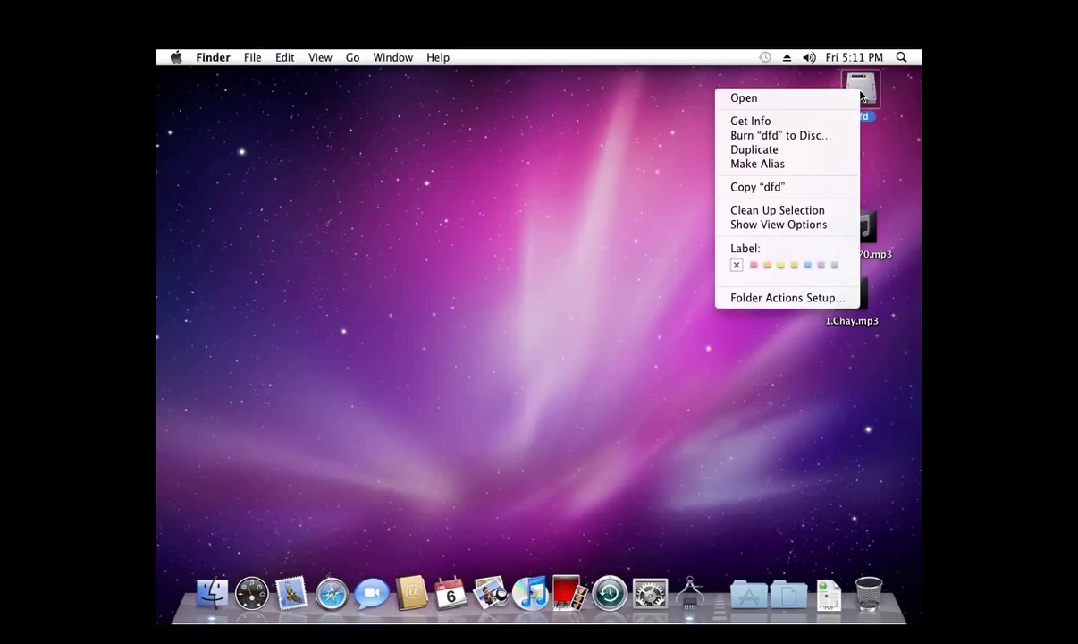
left_click(799, 126)
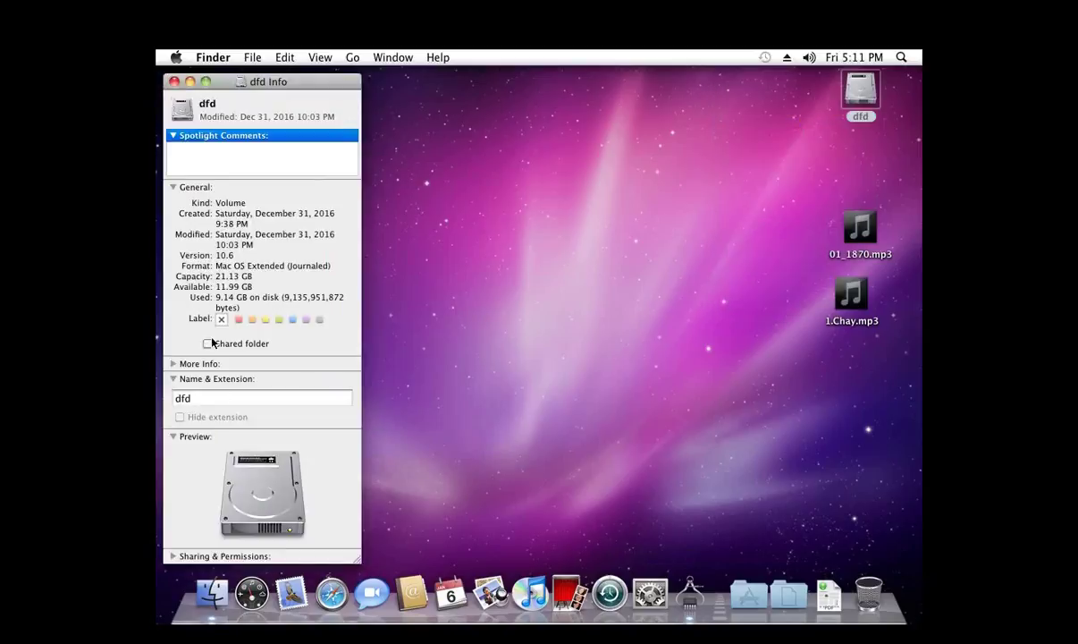
left_click(178, 381)
left_click(178, 381)
left_click(206, 399)
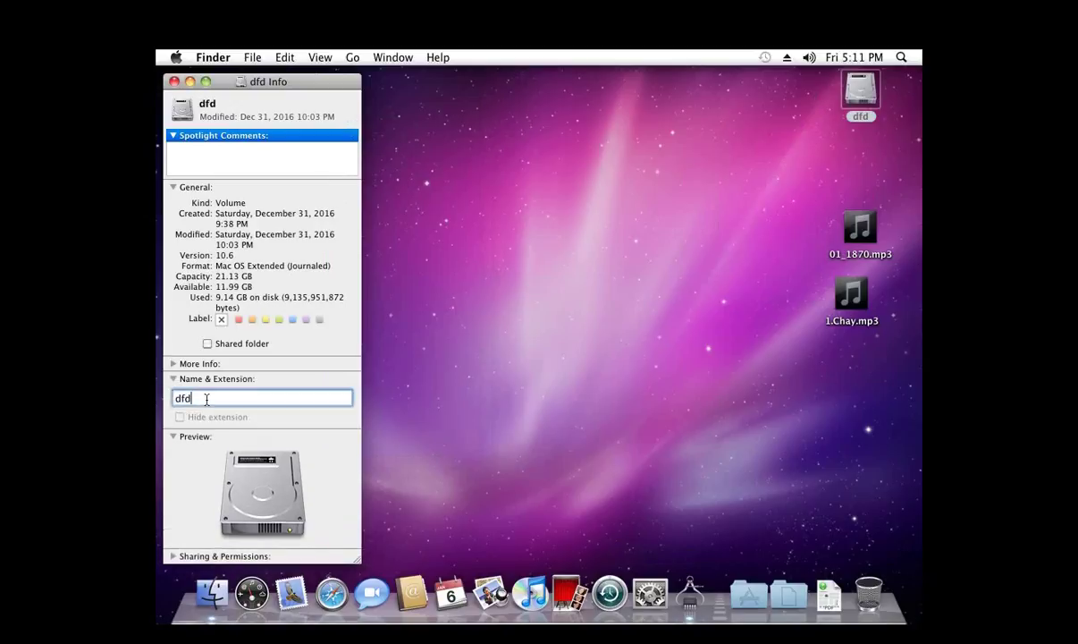
left_click_drag(206, 399, 158, 404)
type("MITA-MACOS")
key("BackSpace")
type("OS")
key("Return")
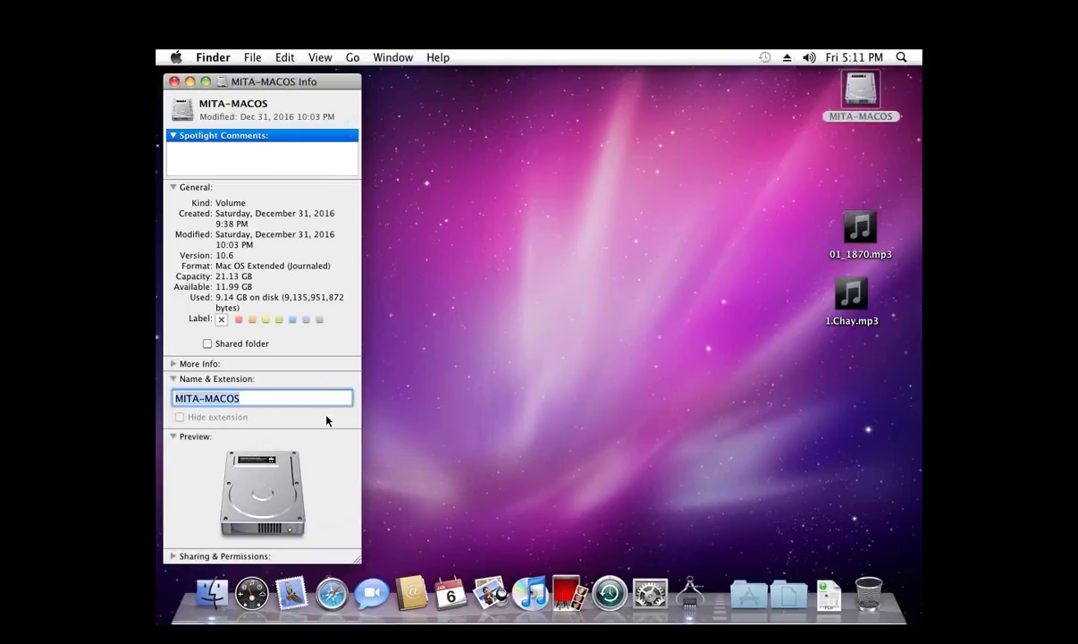
left_click(478, 339)
left_click(175, 82)
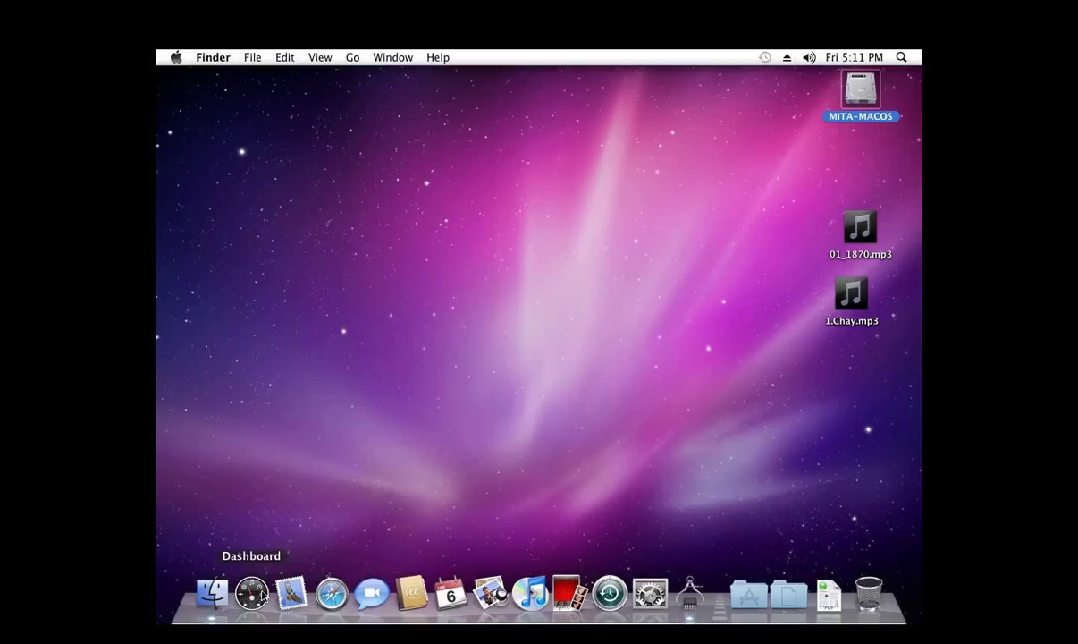
Step: Open Safari, go to the Google home page and switch its language to English
left_click(327, 572)
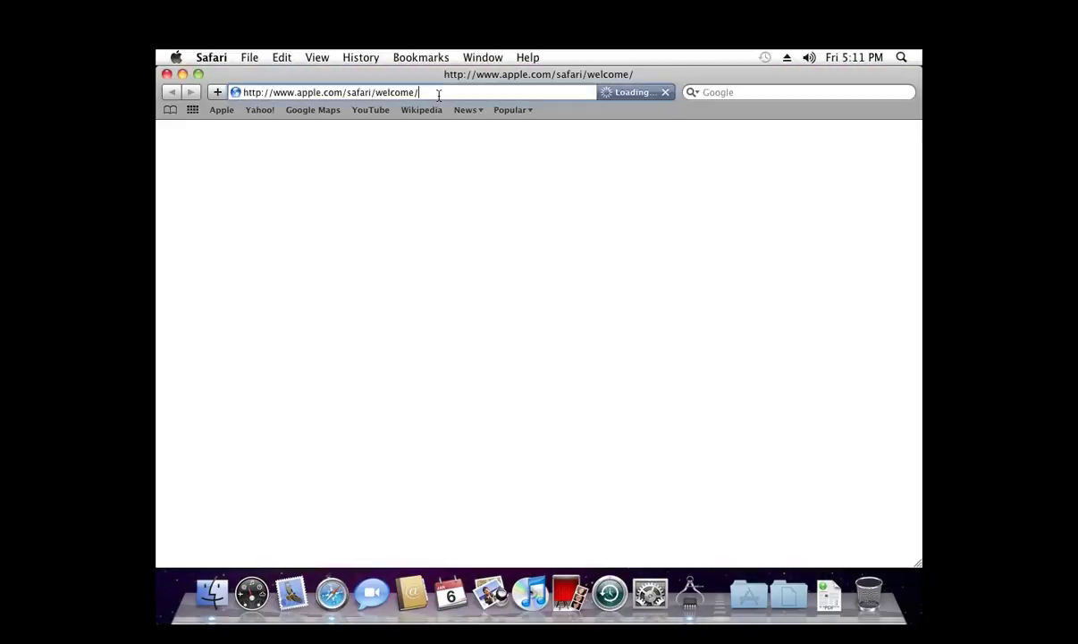
left_click_drag(438, 93, 234, 93)
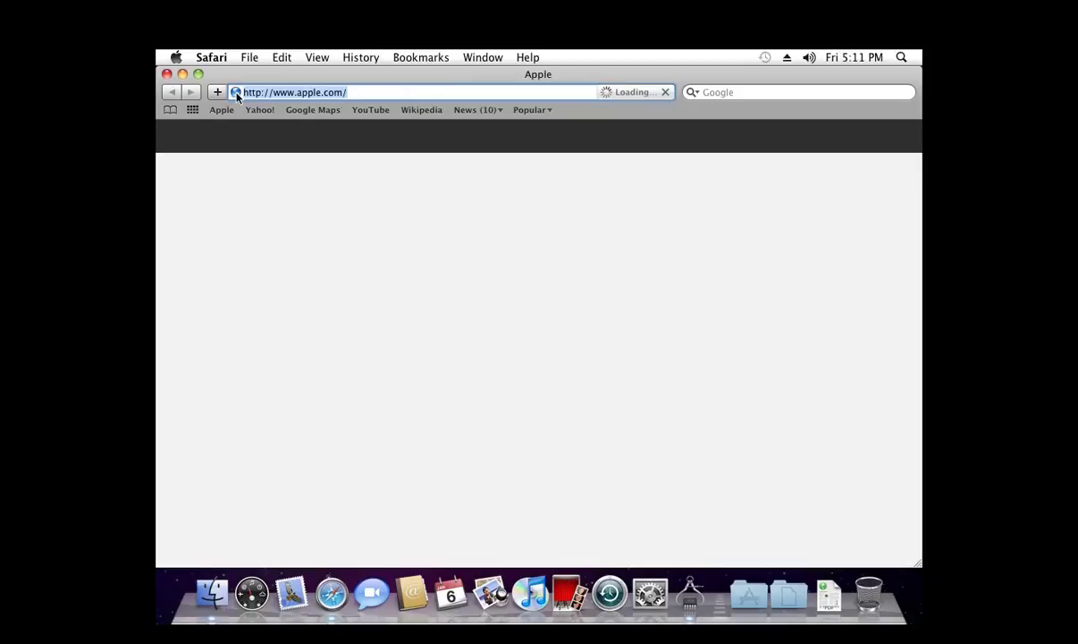
type("goog")
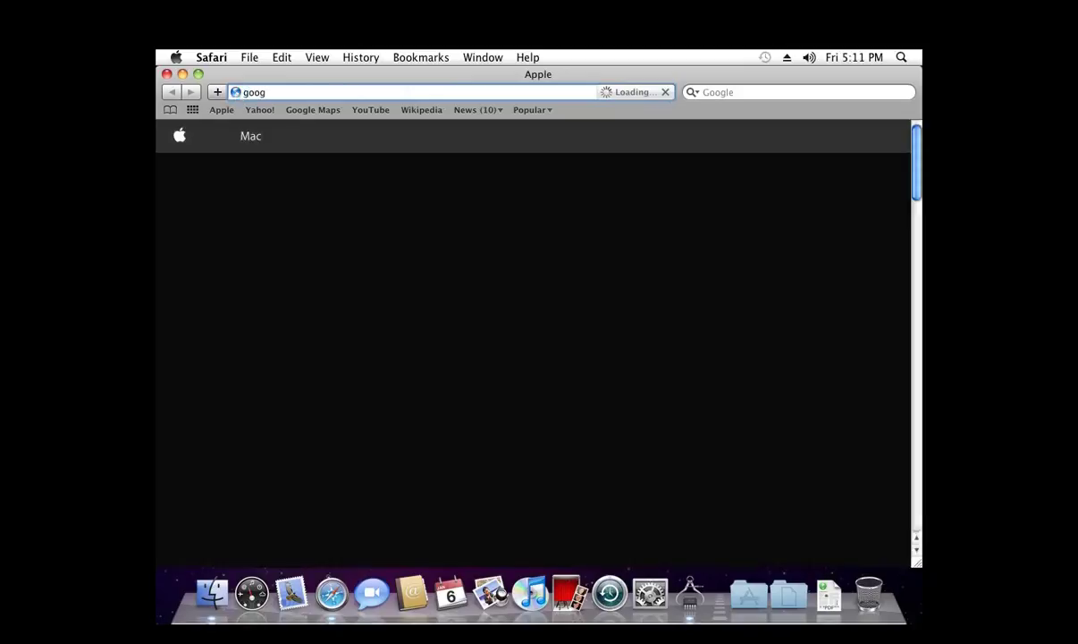
type("le")
key("Return")
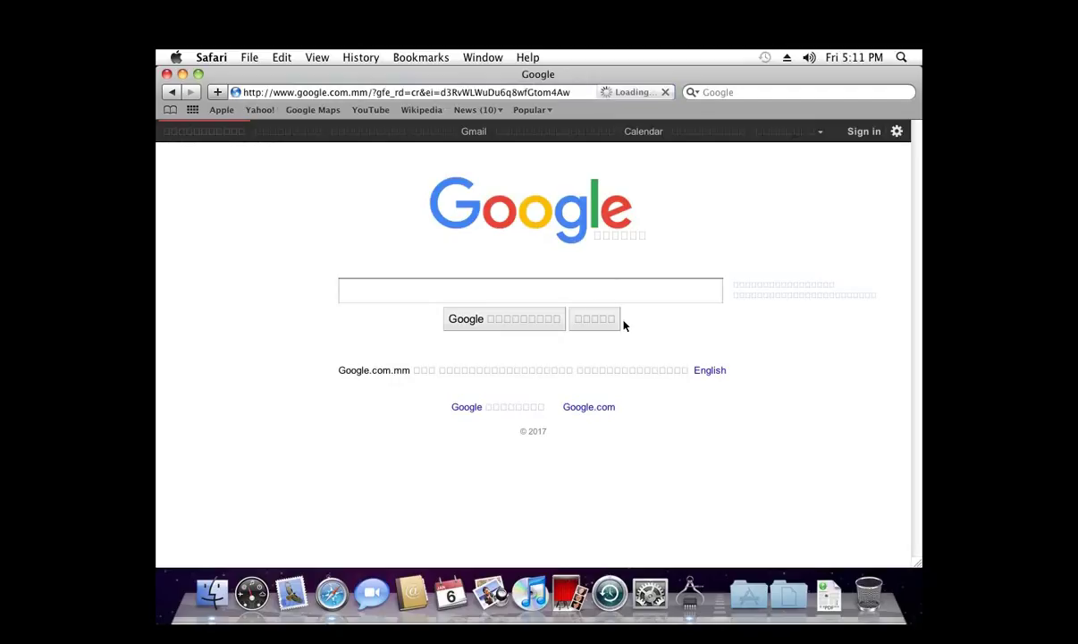
left_click(711, 371)
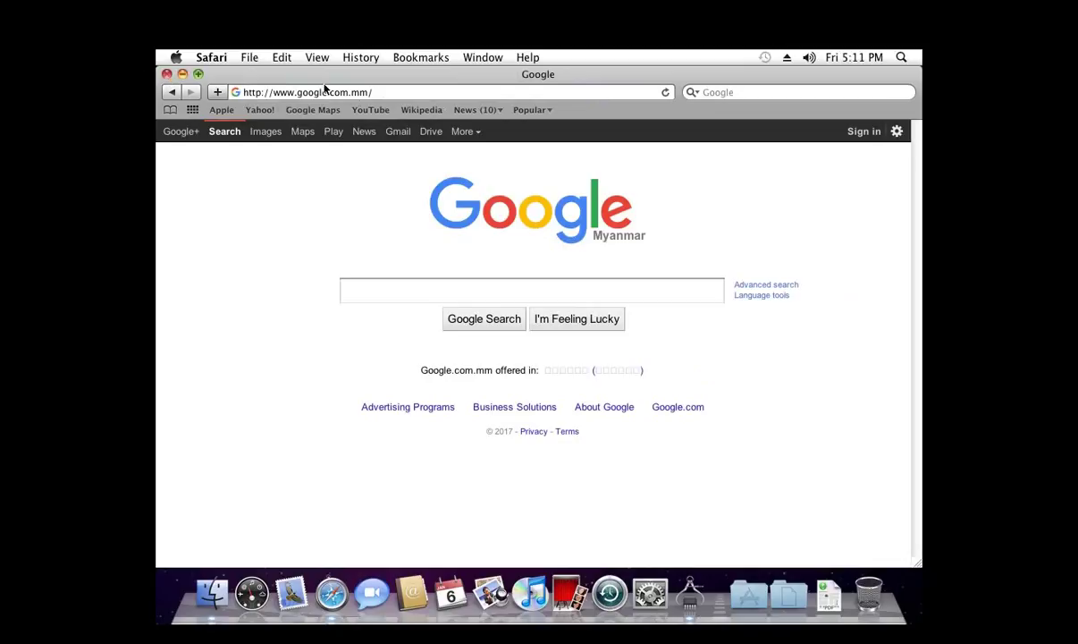
Step: Go to myanmaritacademy.blogspot.com and look over the top of the blog's home page
left_click_drag(361, 93, 242, 95)
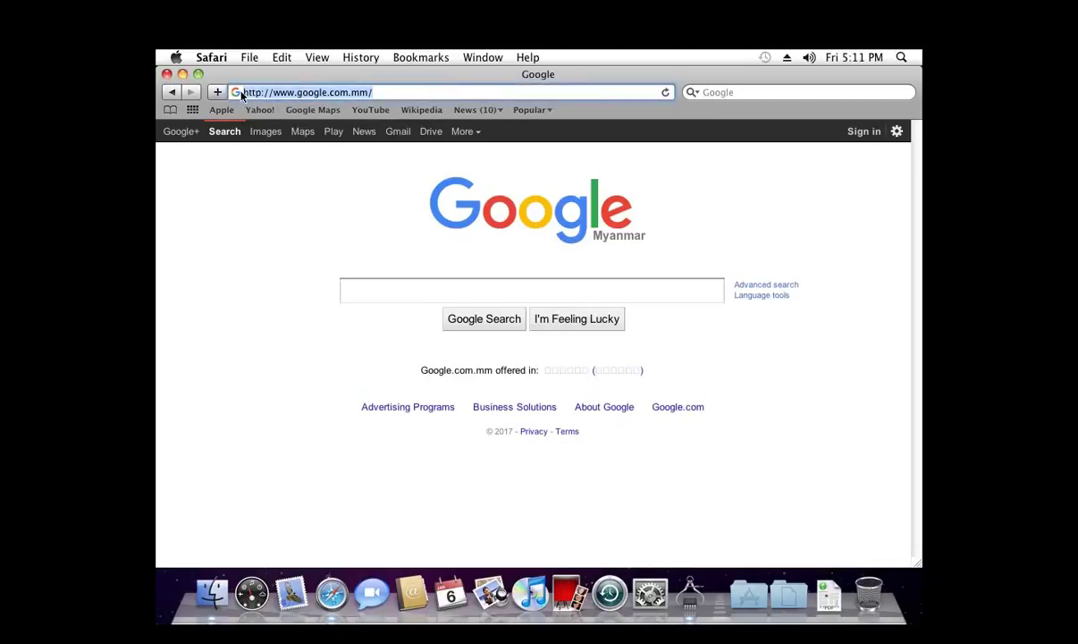
type("myanmarit")
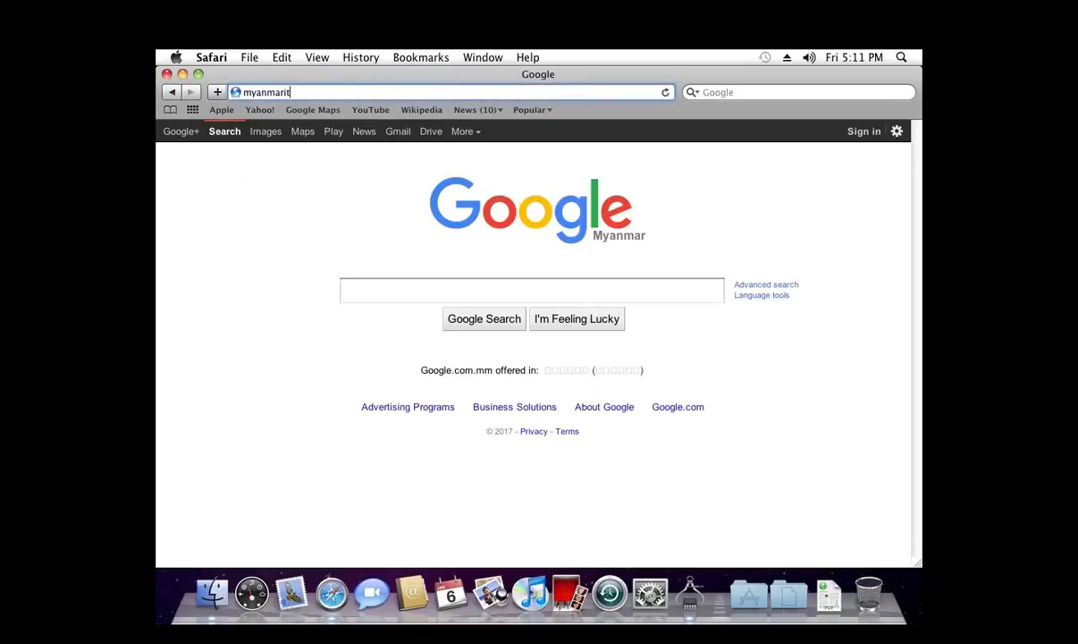
type("academy.blogspot.")
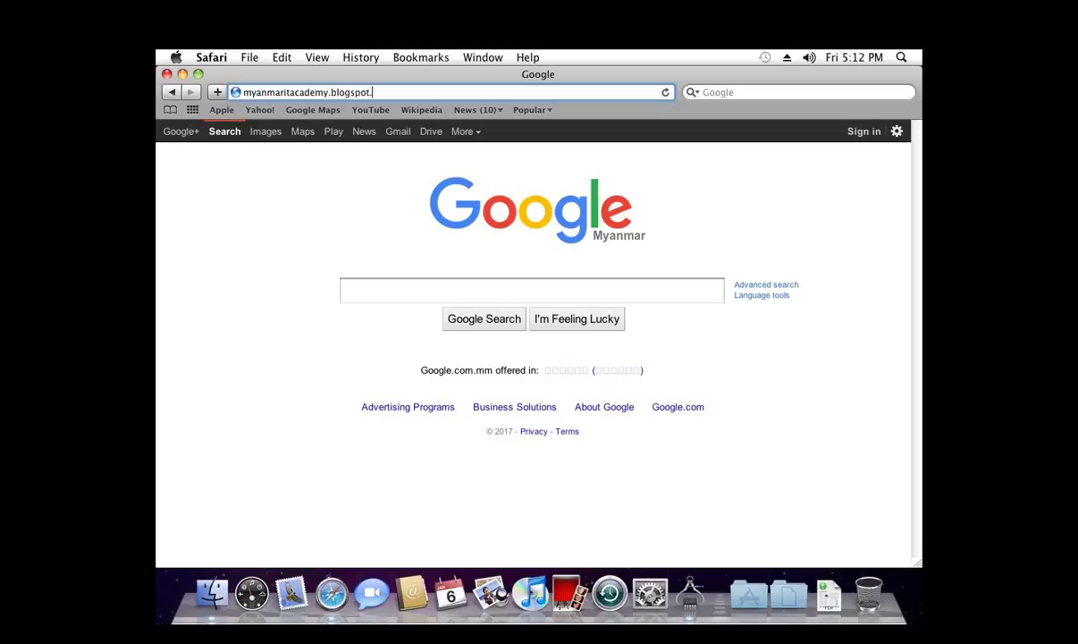
type("com")
key("Return")
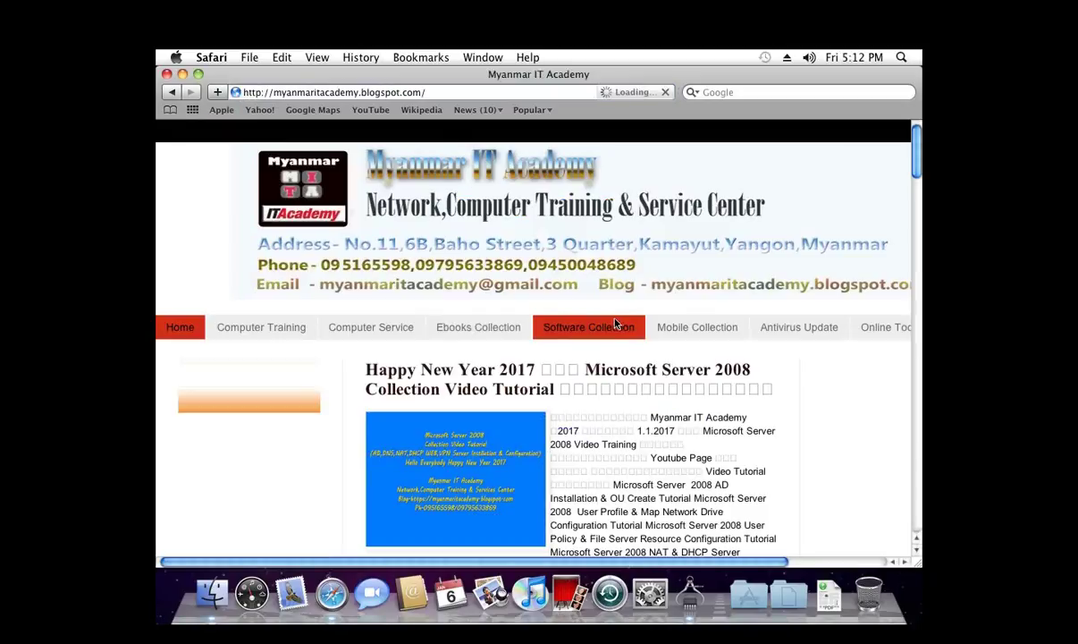
left_click_drag(915, 168, 895, 157)
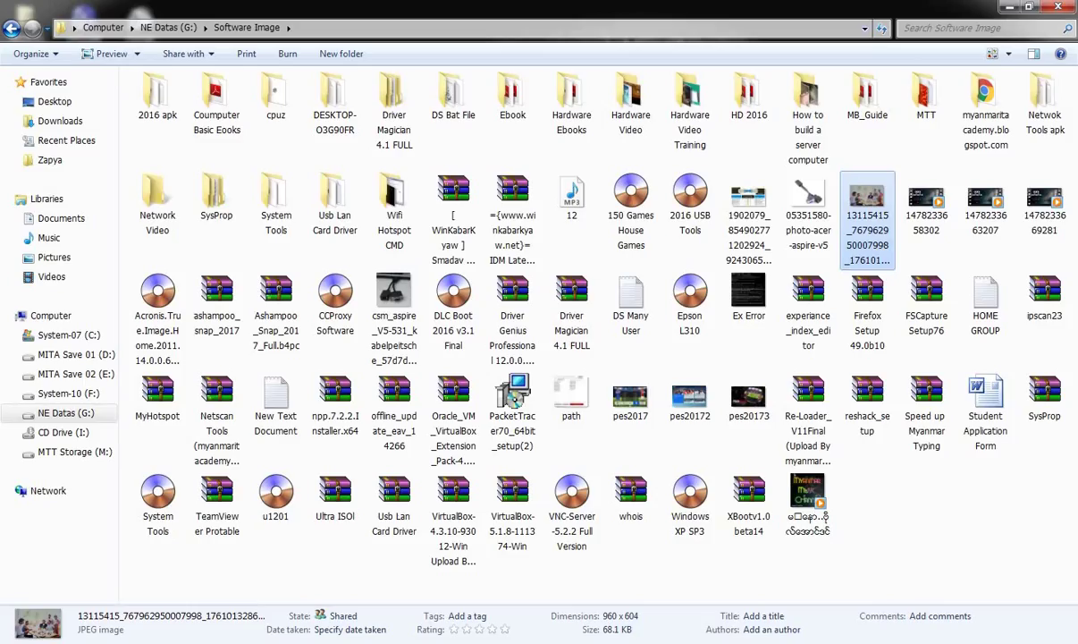
left_click(384, 568)
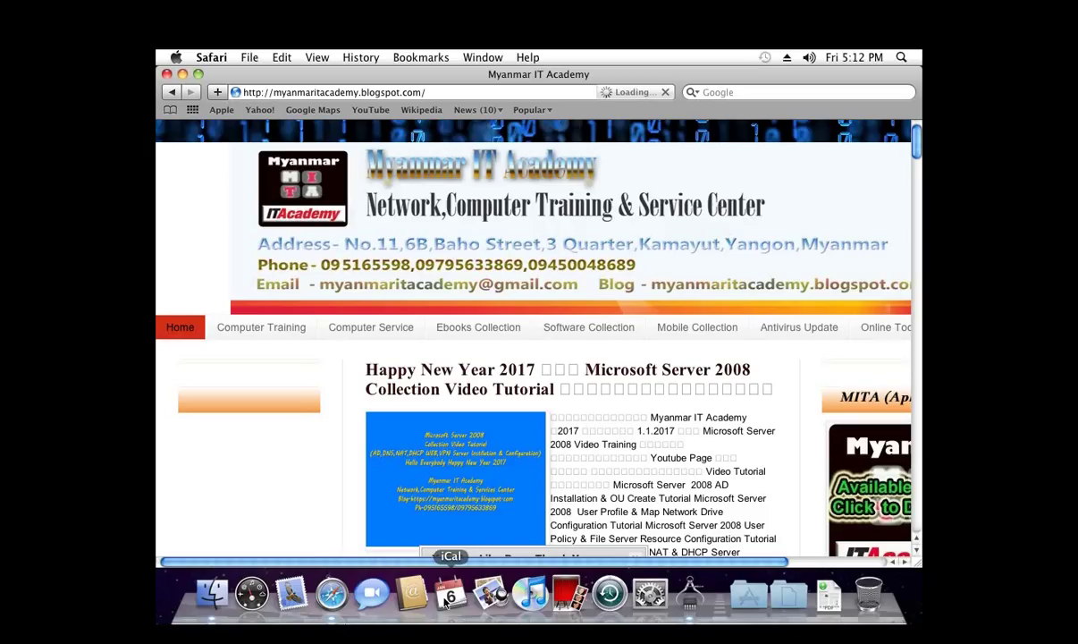